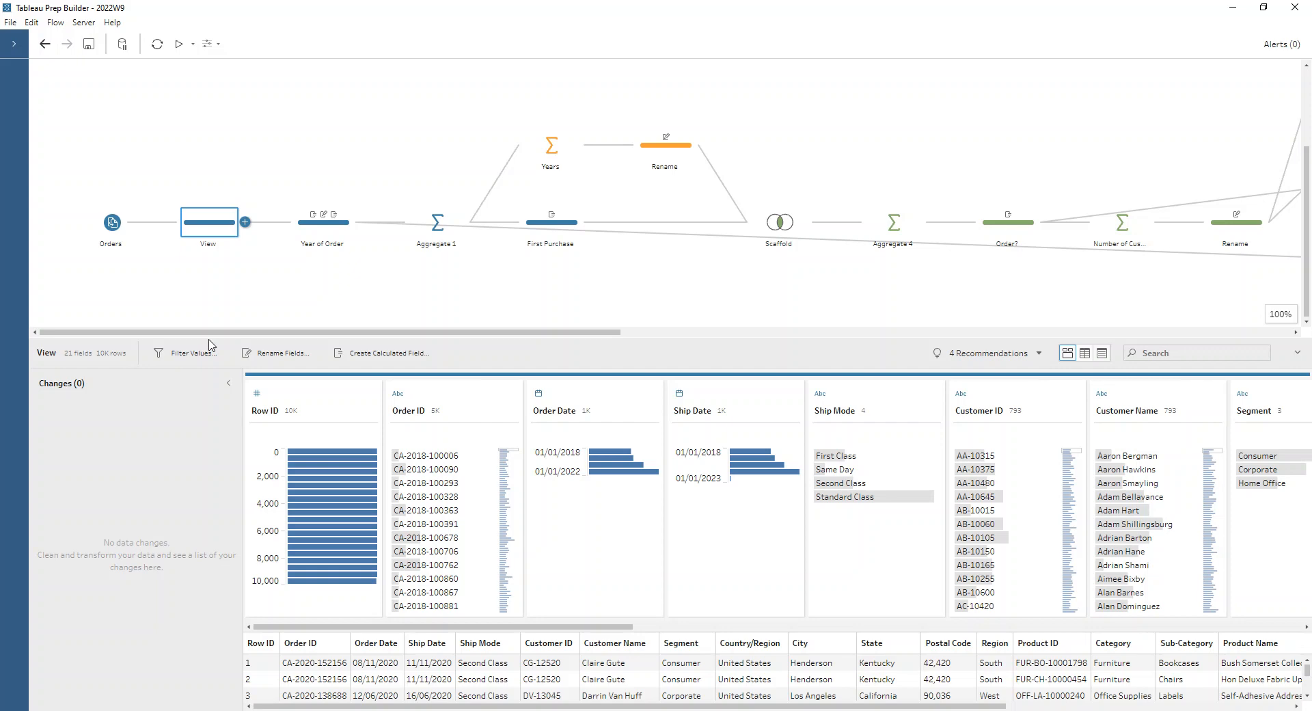
- Review the Year of Order step's changes and the date conversion options available for the Order Date field
left_click(323, 236)
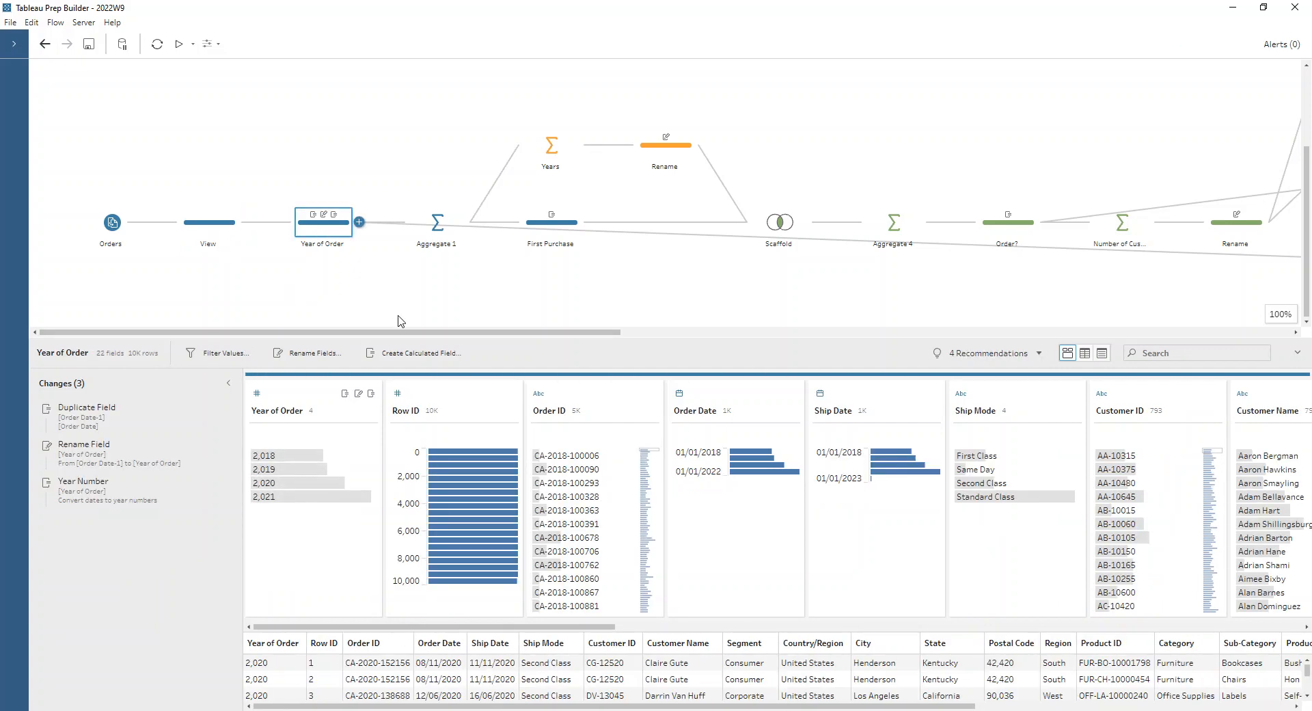
left_click(743, 391)
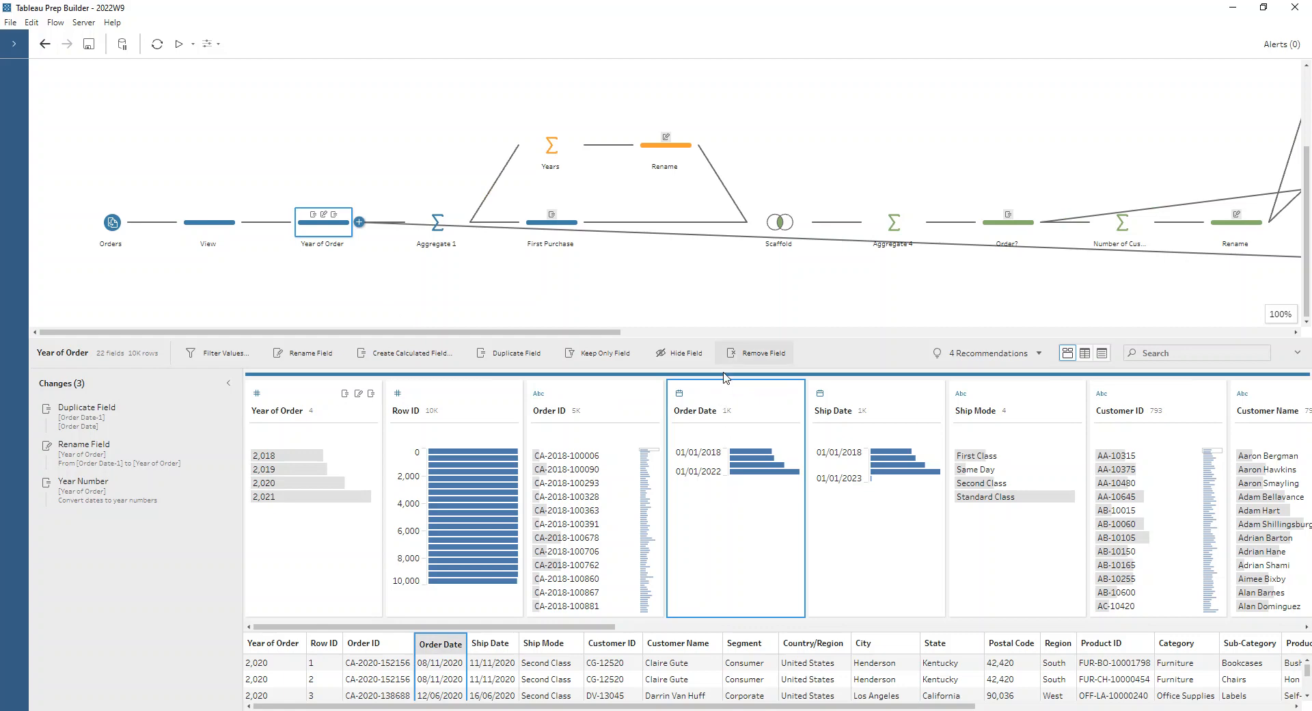
left_click(792, 411)
mouse_move(834, 473)
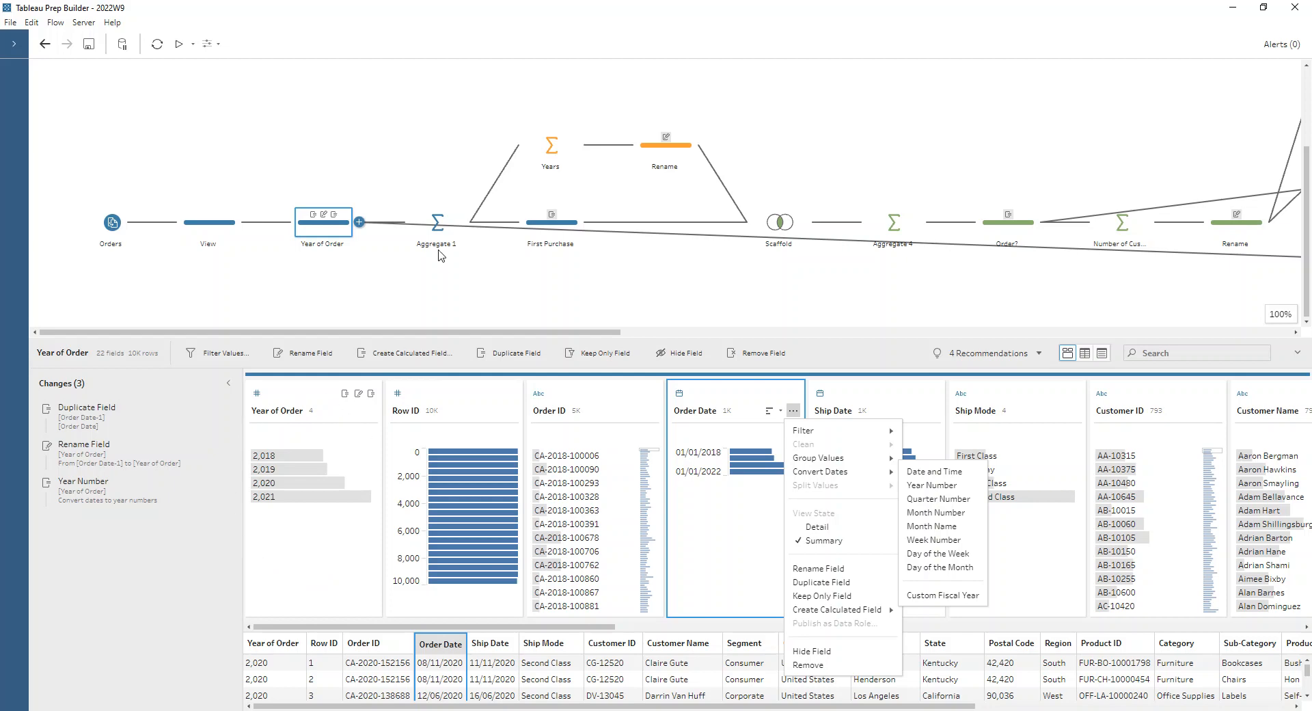
- Review the grouped fields in Aggregate 1 and the FIXED LOD calculation in the First Purchase step
left_click(442, 222)
left_click(442, 222)
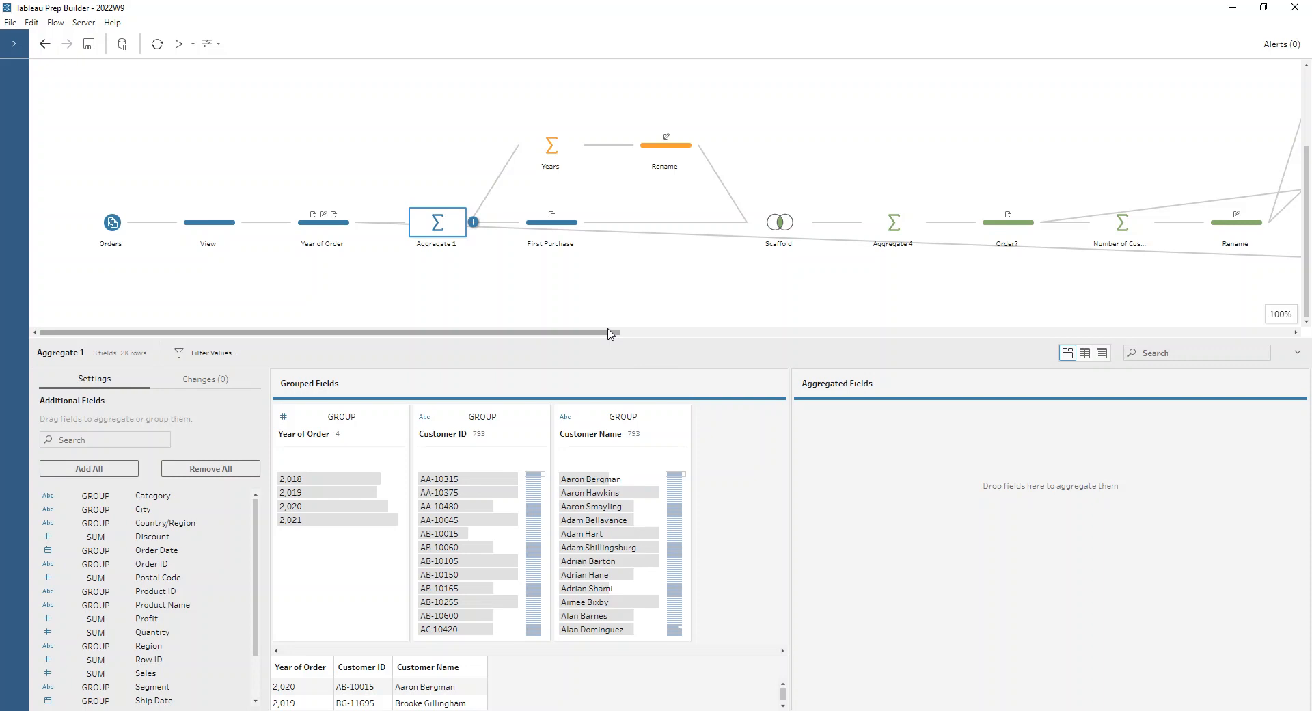
left_click_drag(610, 335, 707, 342)
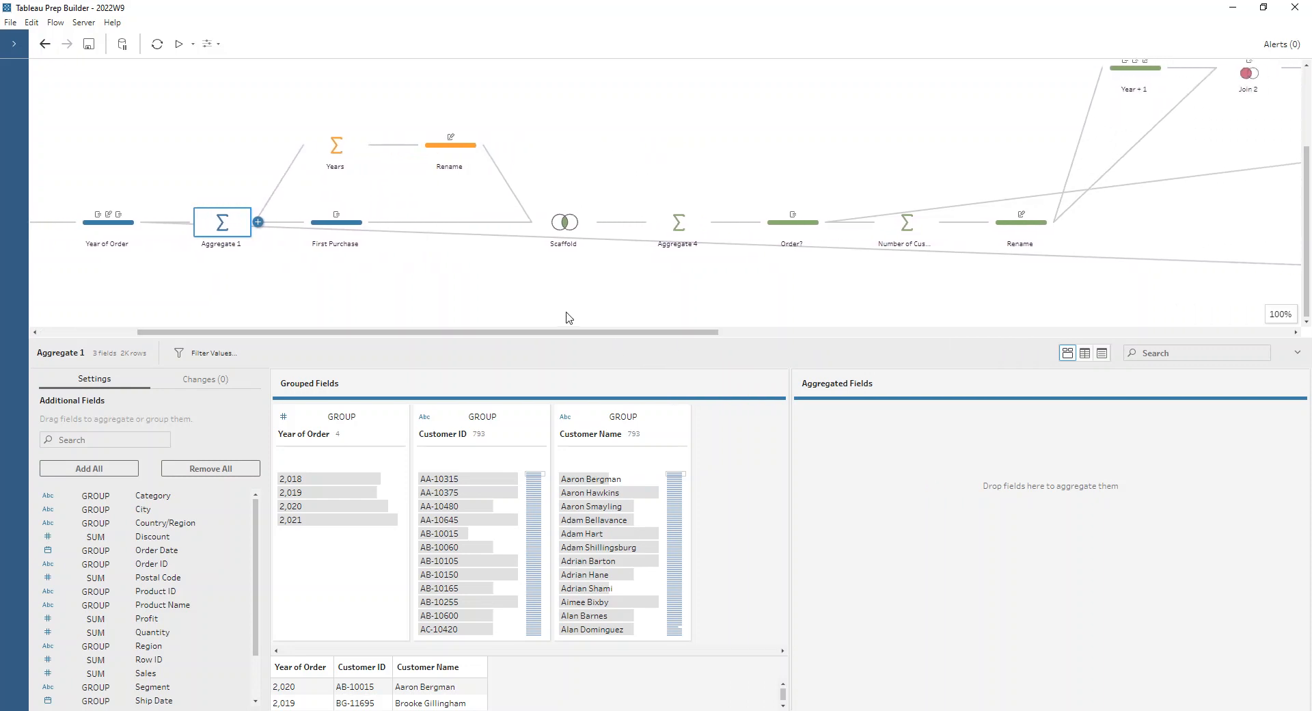
left_click(361, 229)
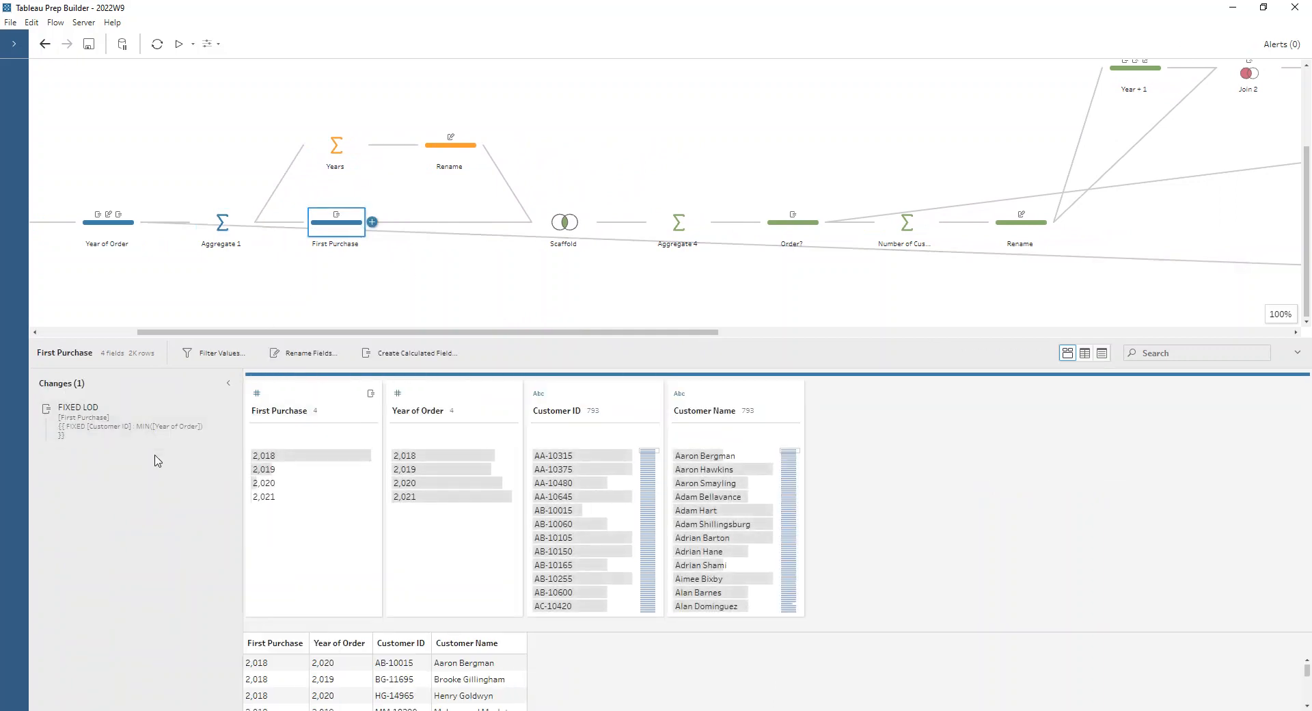
mouse_move(286, 455)
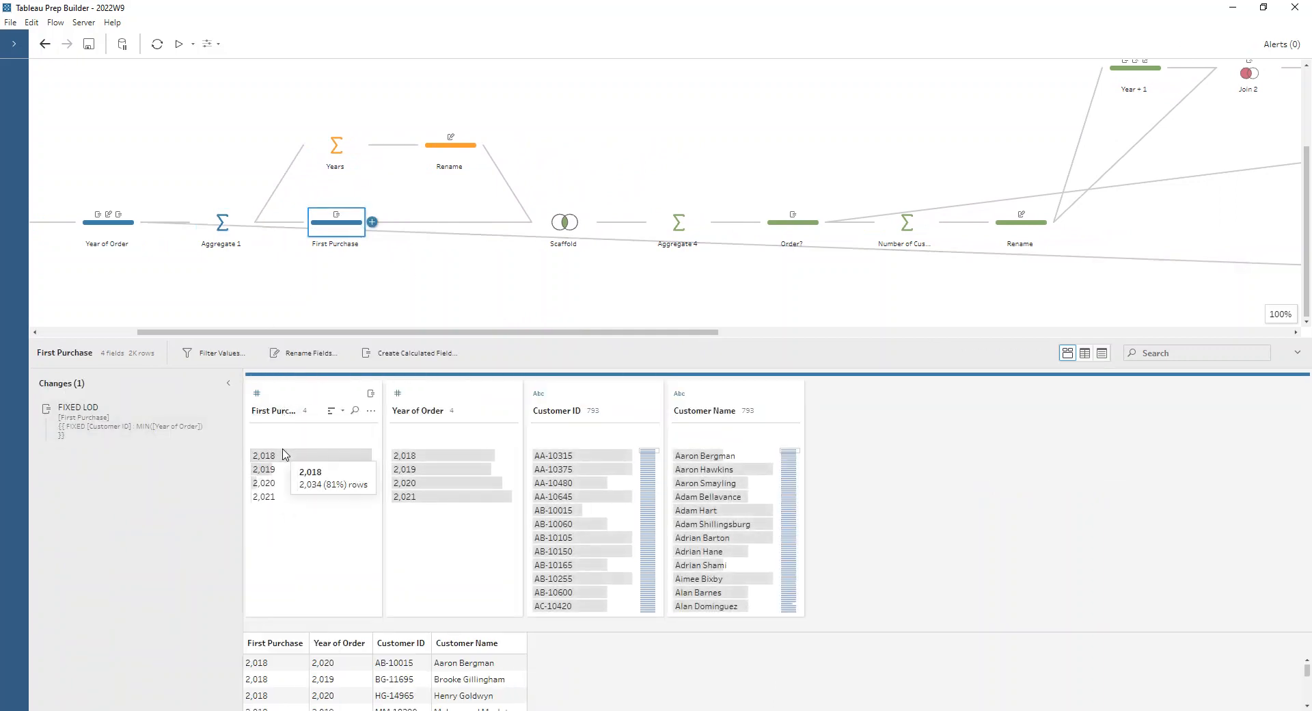
left_click(198, 431)
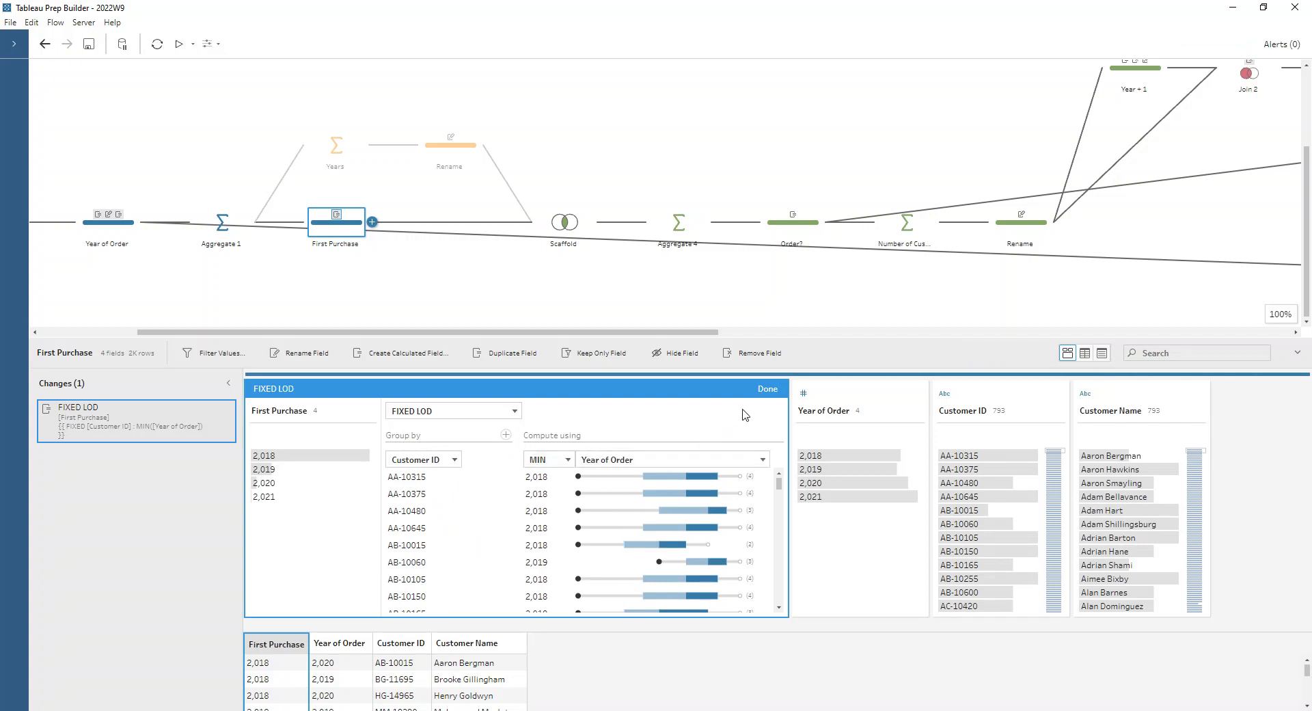
left_click(767, 388)
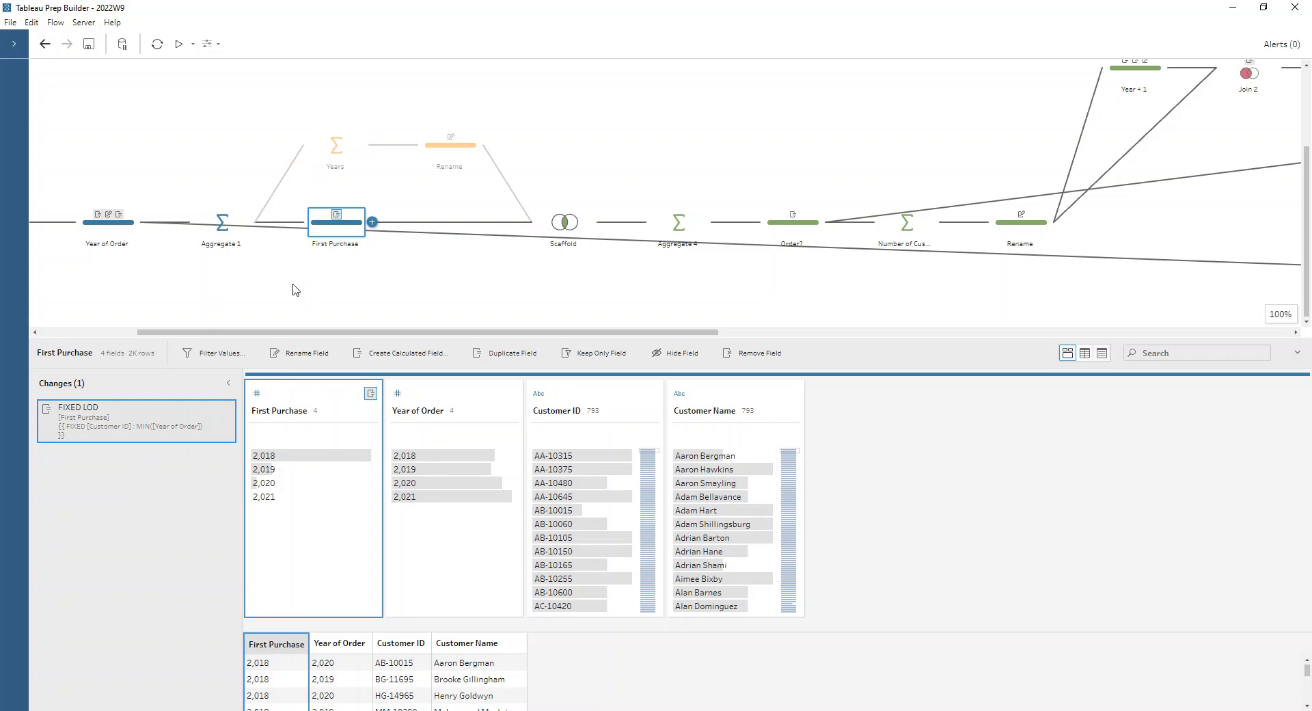
- Inspect the Years branch with its field rename, and the join clause of the Scaffold join
left_click(335, 164)
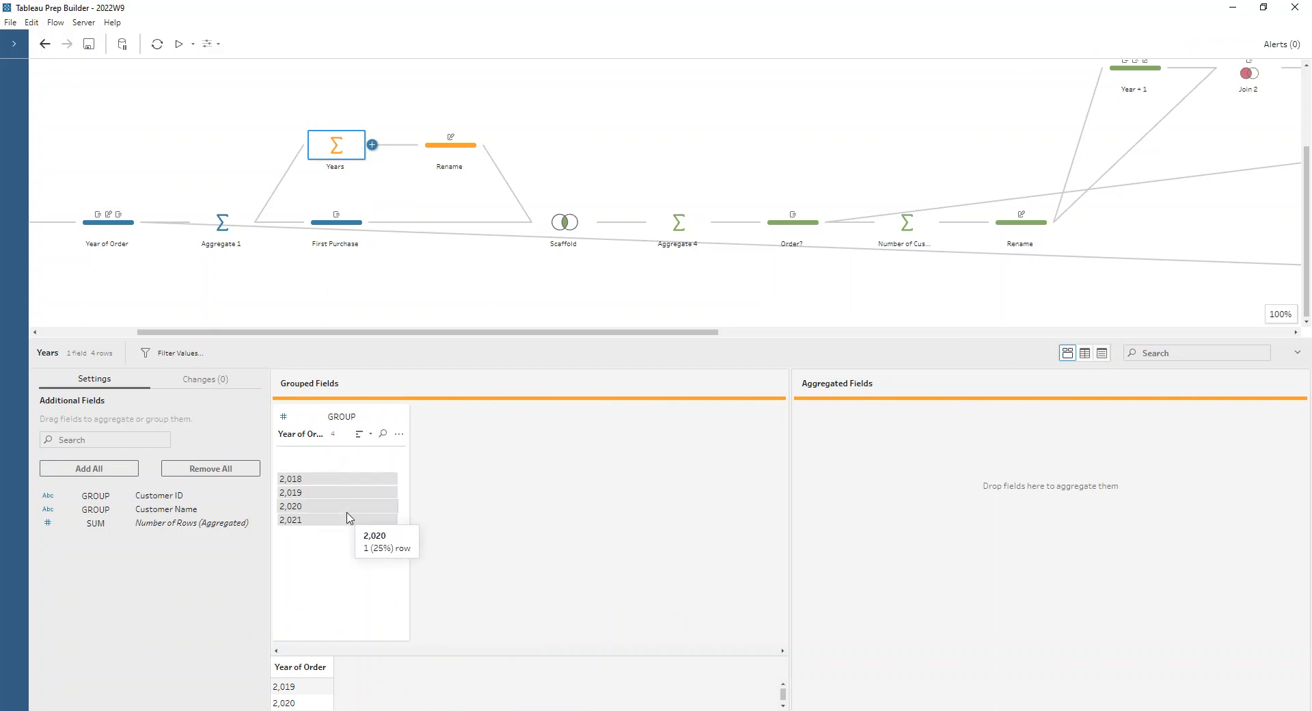
left_click(449, 146)
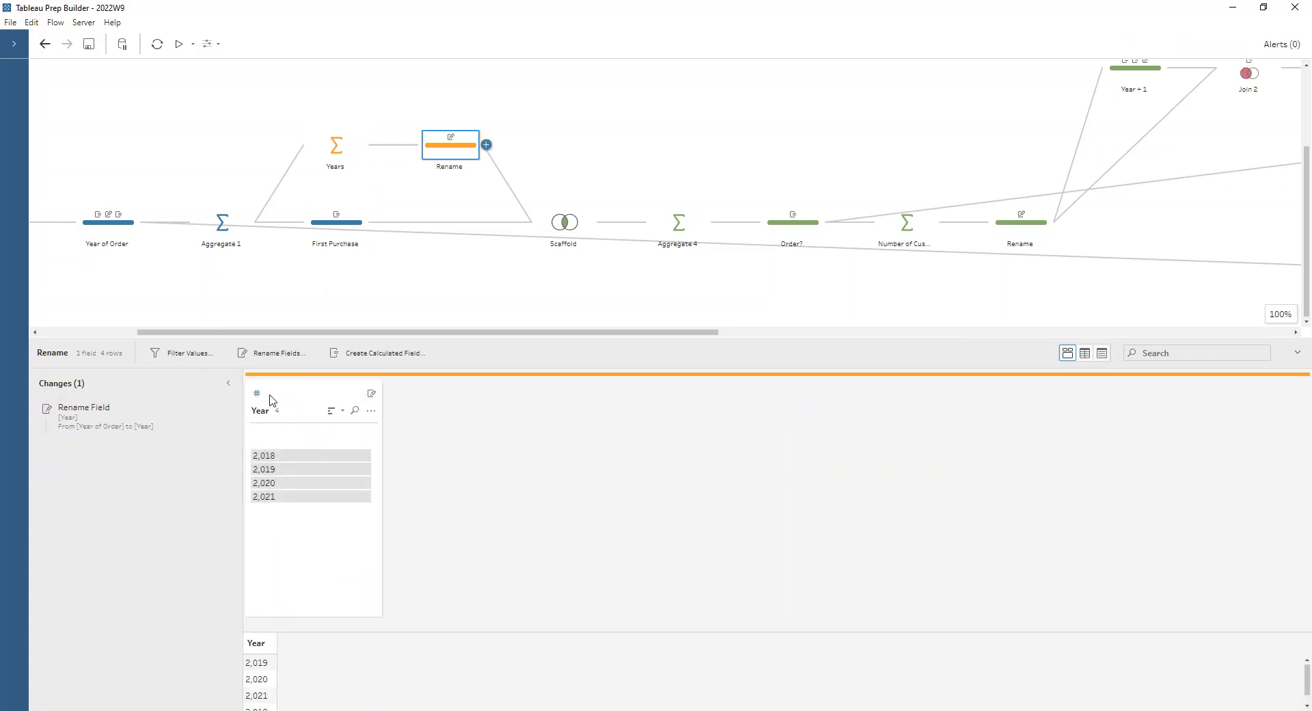
left_click(546, 217)
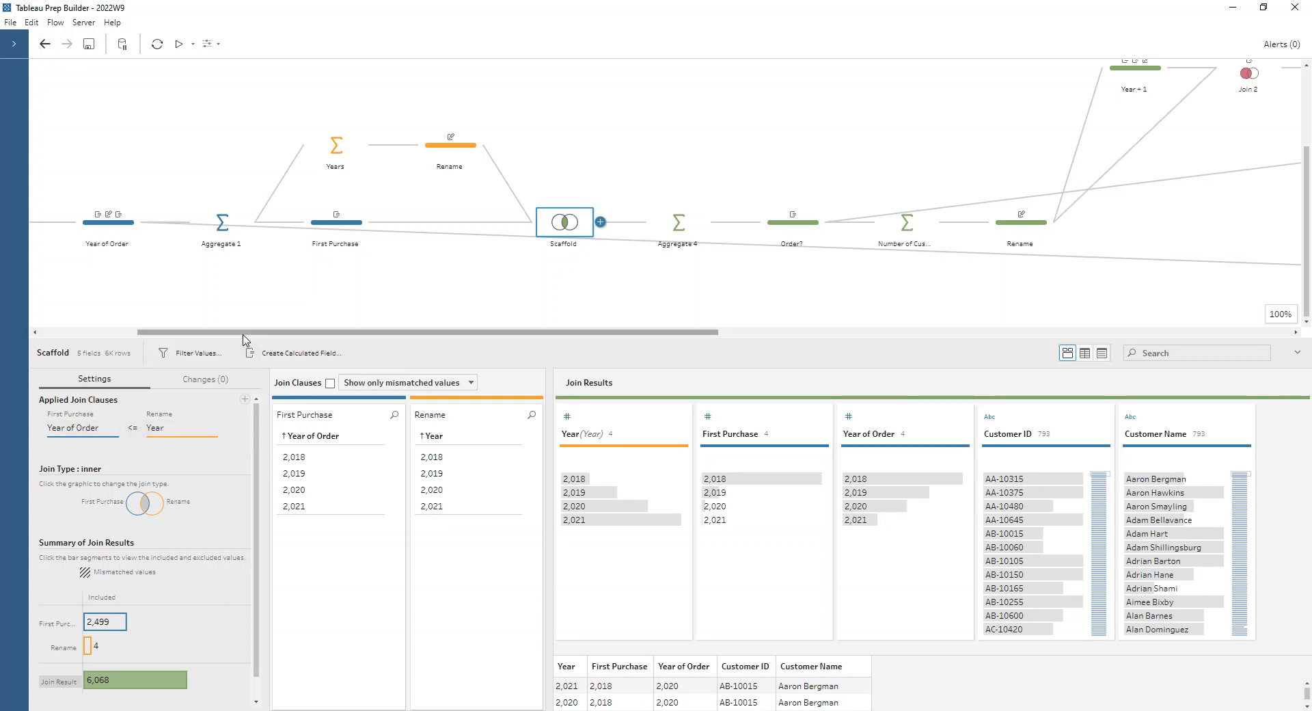
- Examine the Scaffold join's result rows for two individual customers by highlighting their Customer ID values
left_click_drag(246, 339, 252, 281)
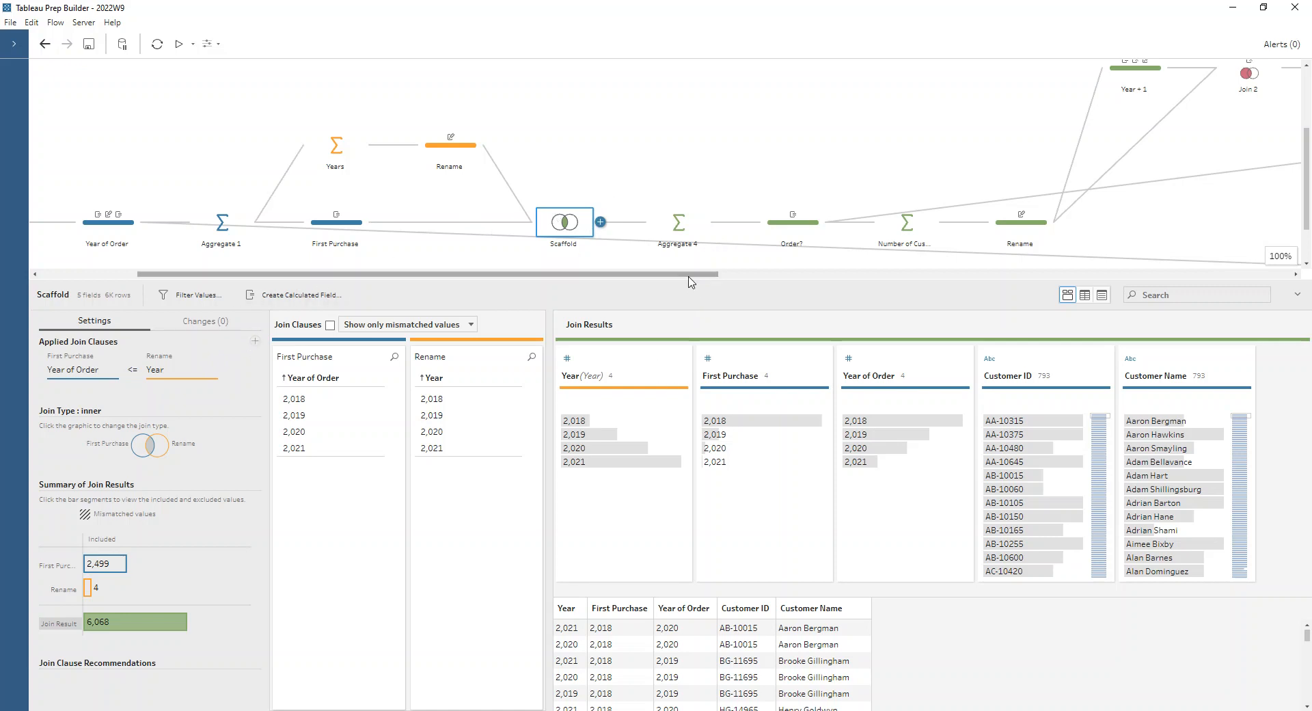
left_click_drag(690, 284, 690, 245)
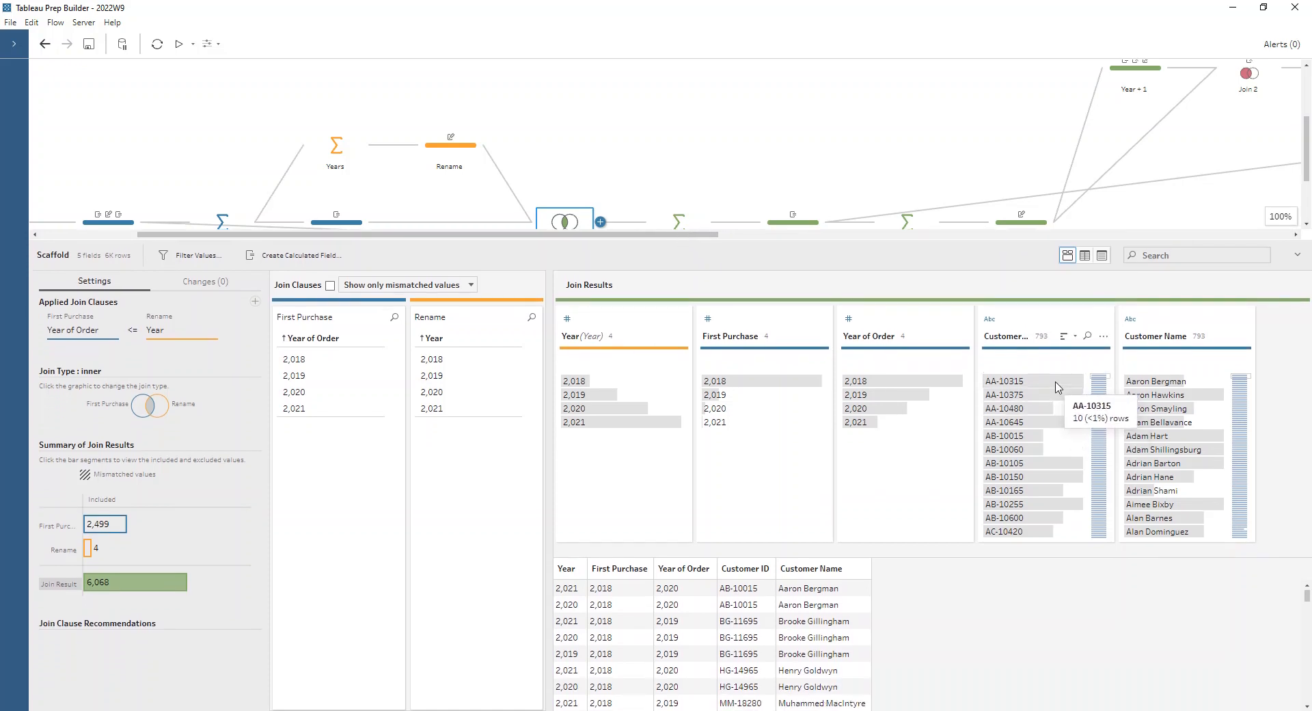
scroll(1052, 406, "down", 5)
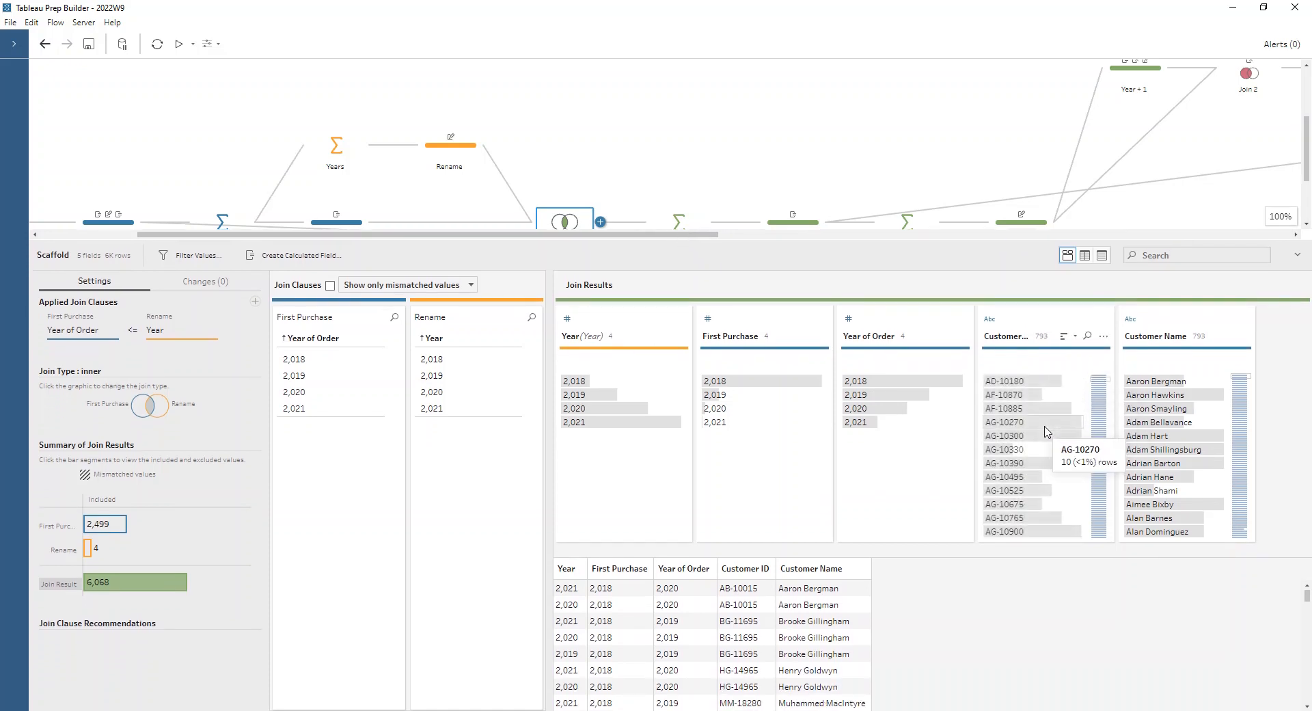
scroll(1045, 442, "down", 4)
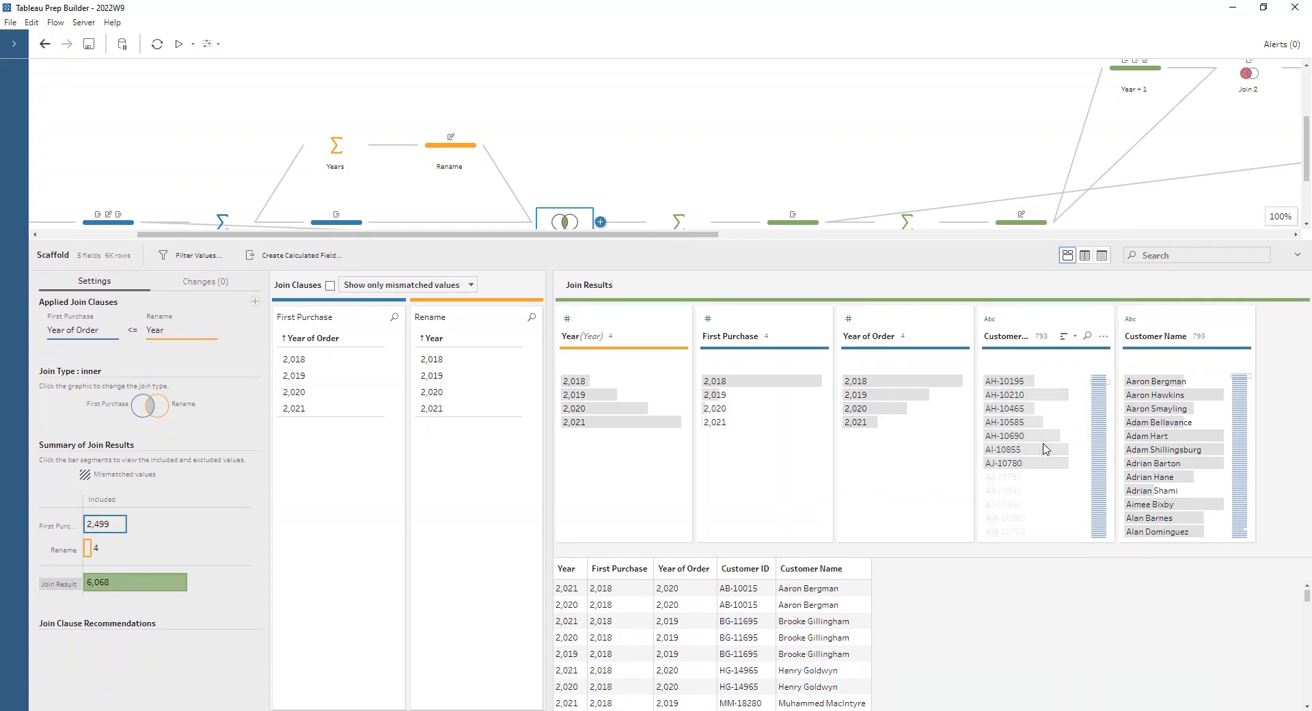
left_click(1031, 477)
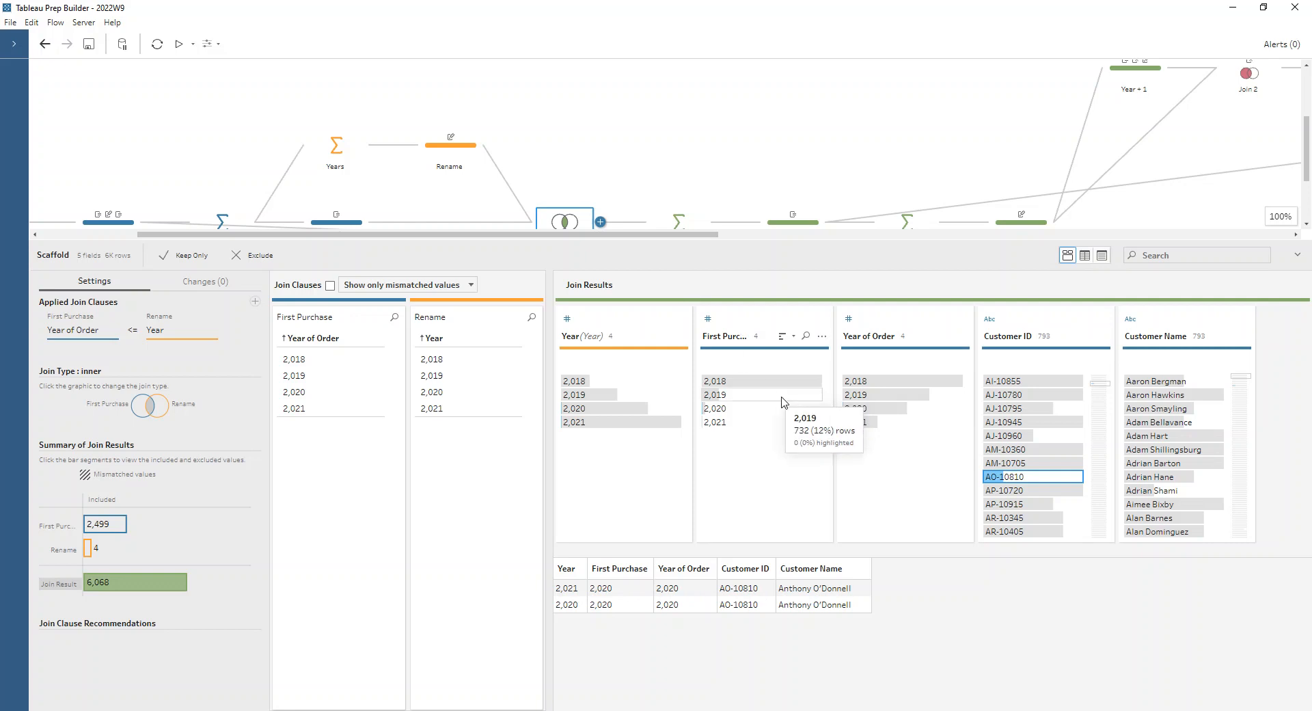
scroll(1025, 410, "up", 5)
left_click(1021, 381)
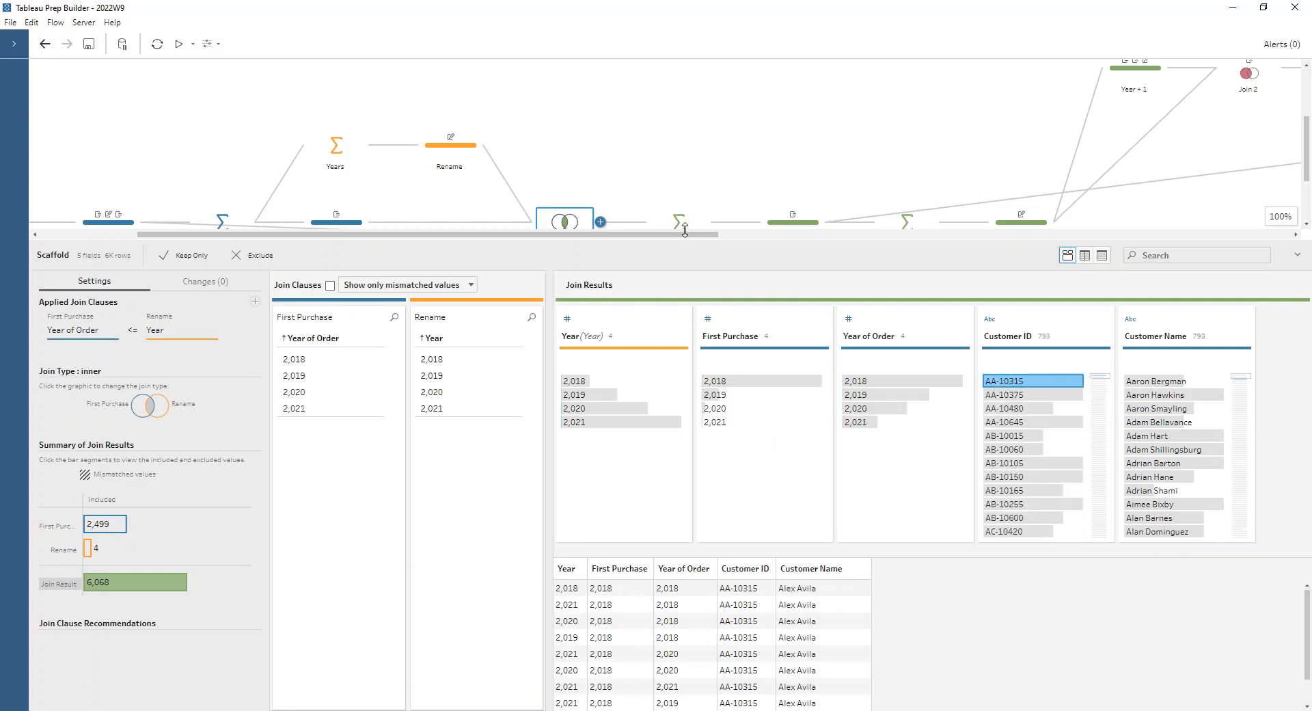
left_click_drag(685, 239, 682, 152)
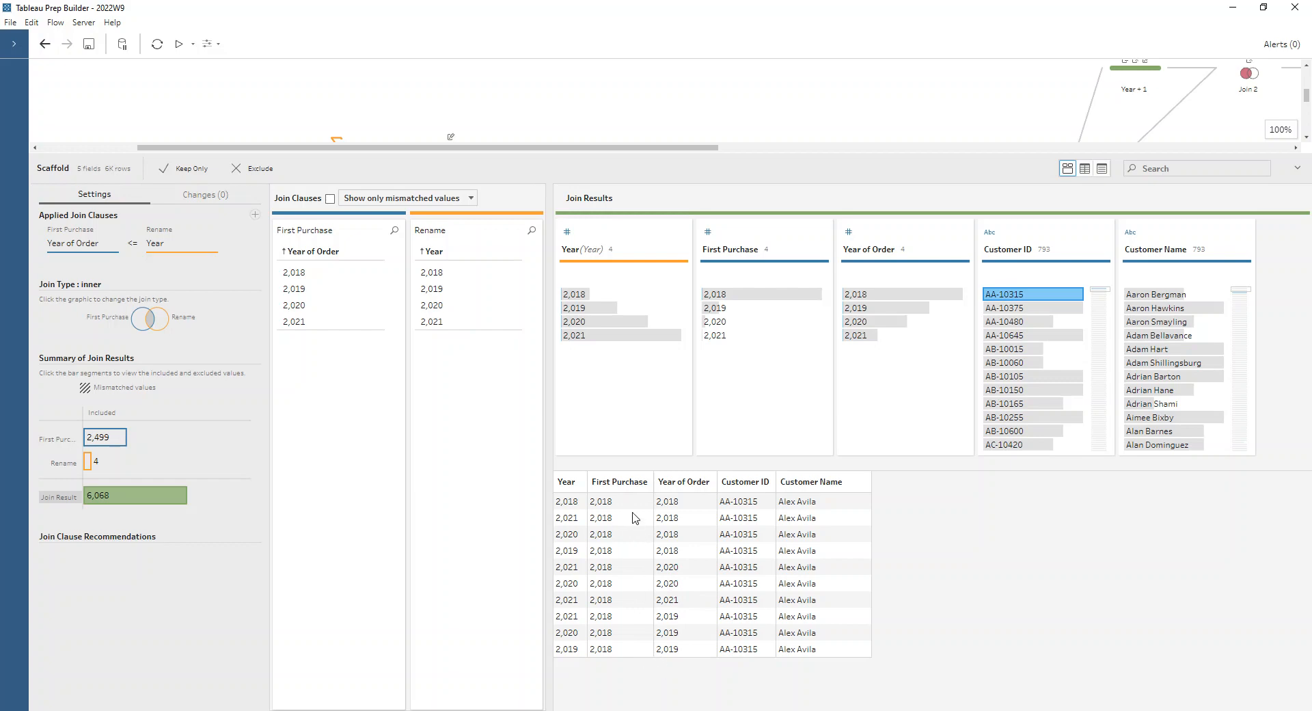
left_click_drag(723, 155, 722, 341)
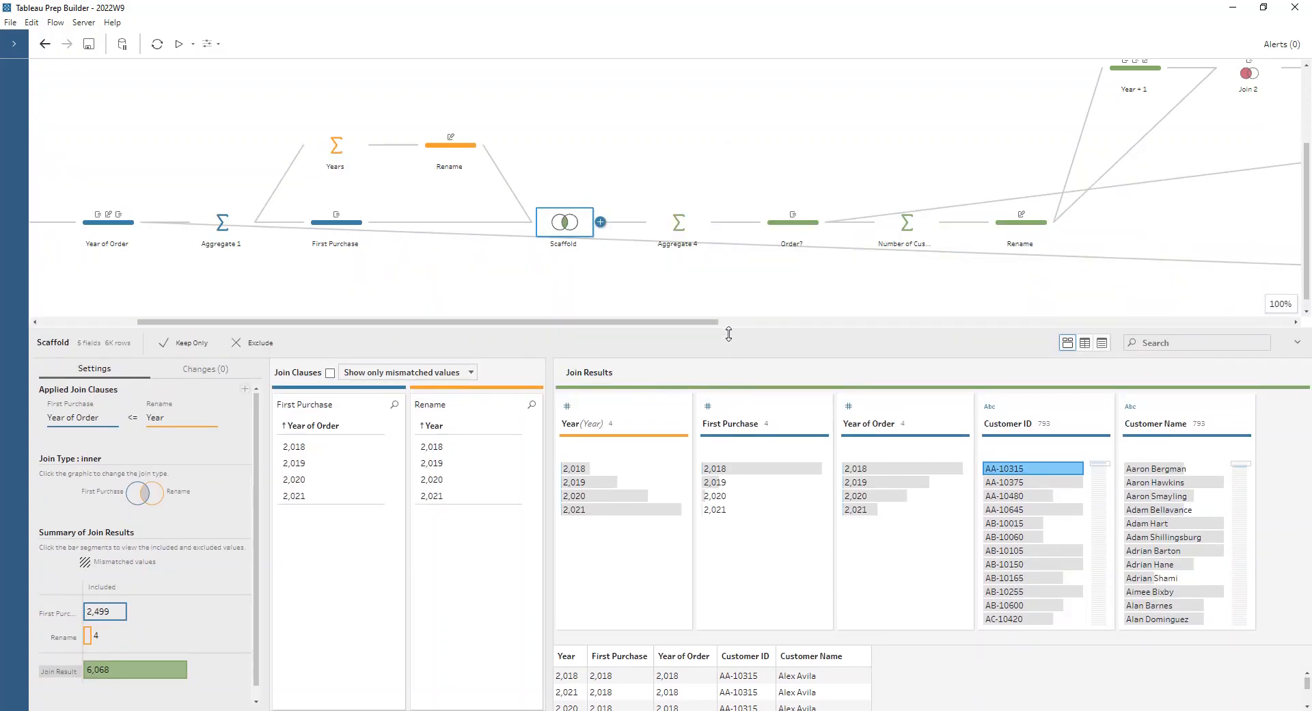
- Inspect the grouped and aggregated fields of Aggregate 4 and the changes in the Order? step
left_click(685, 225)
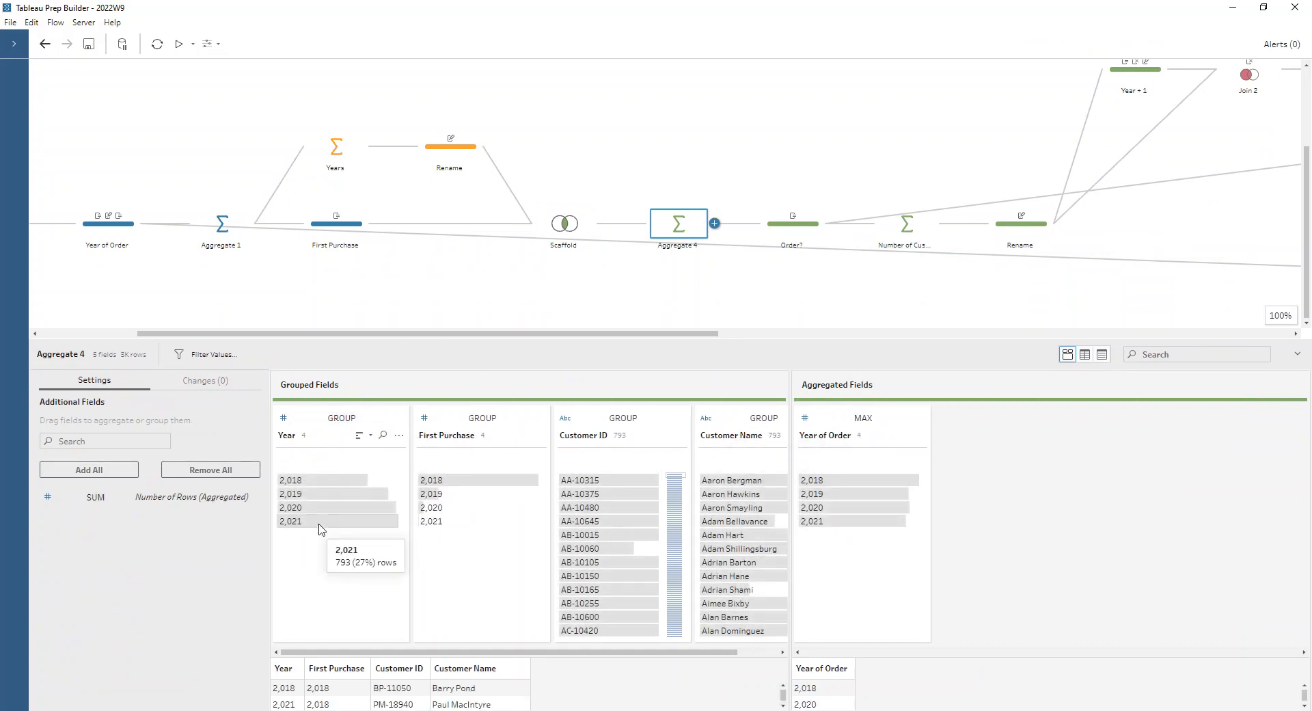
left_click(772, 242)
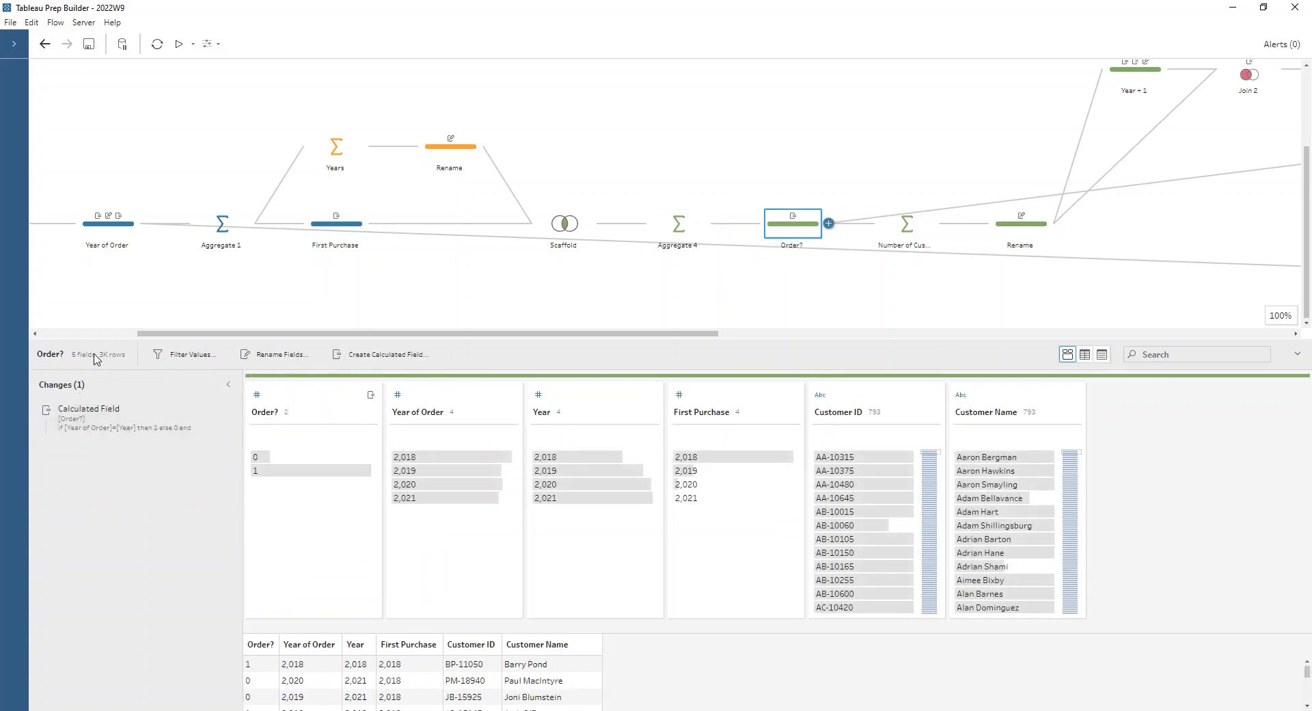
mouse_move(104, 358)
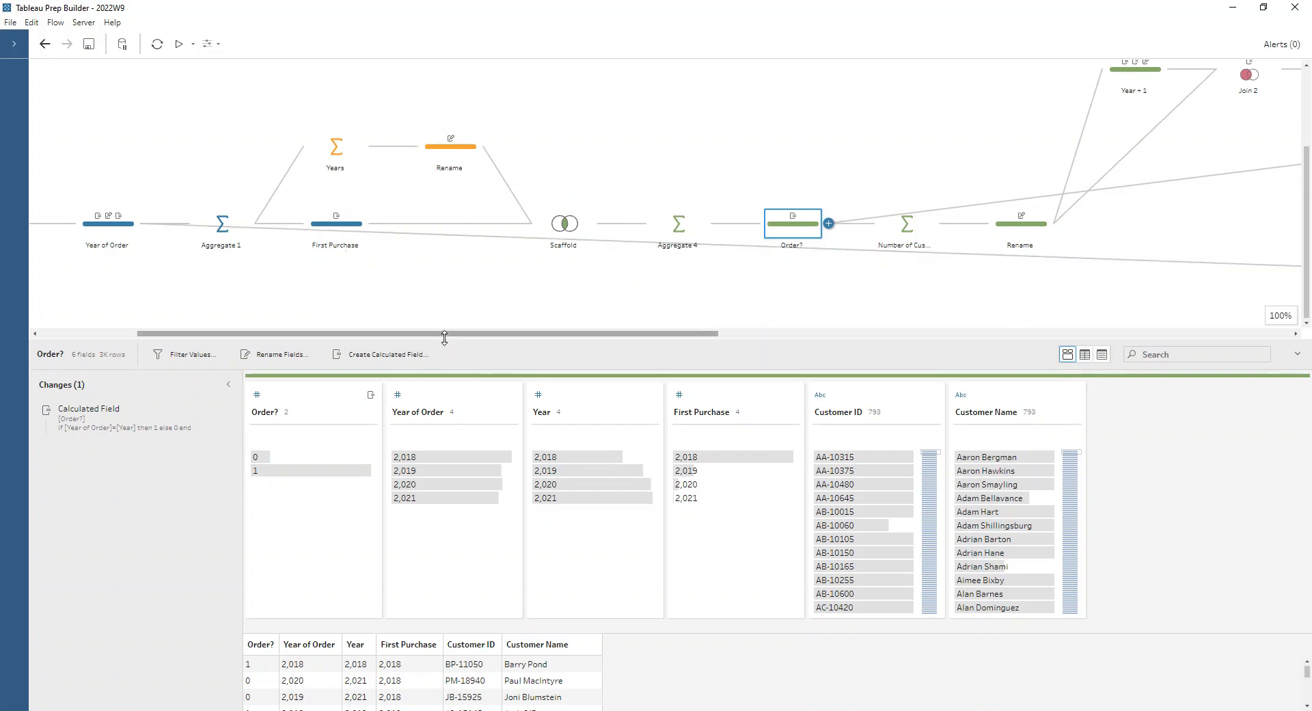
- View the aggregation that counts customers and the formula of the Order? calculated field feeding it
left_click_drag(442, 337, 680, 331)
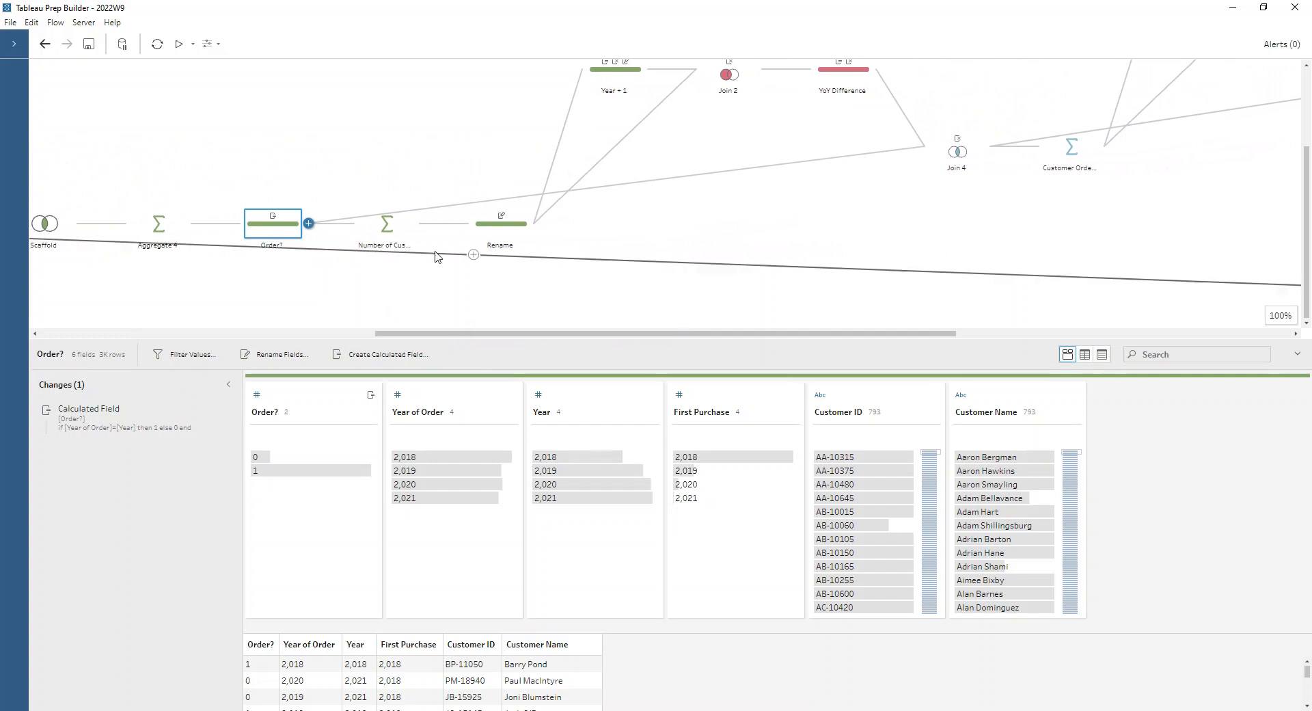
left_click(383, 232)
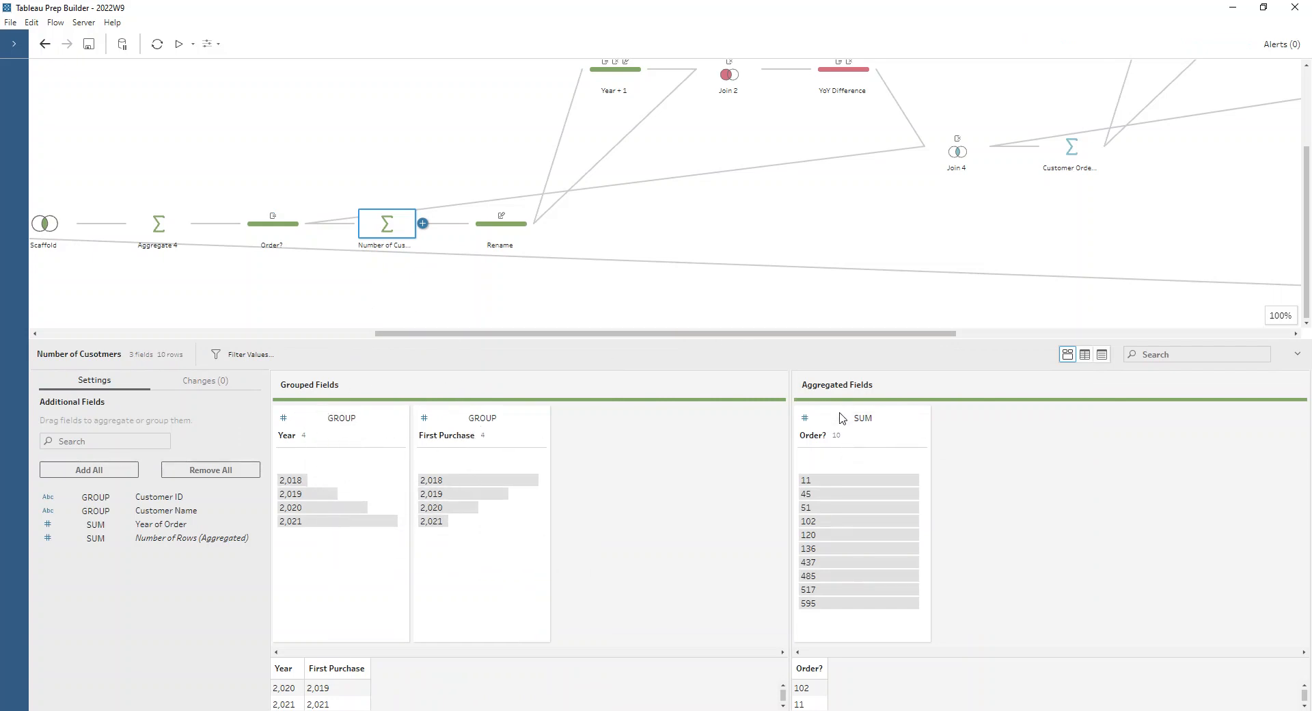
left_click(285, 232)
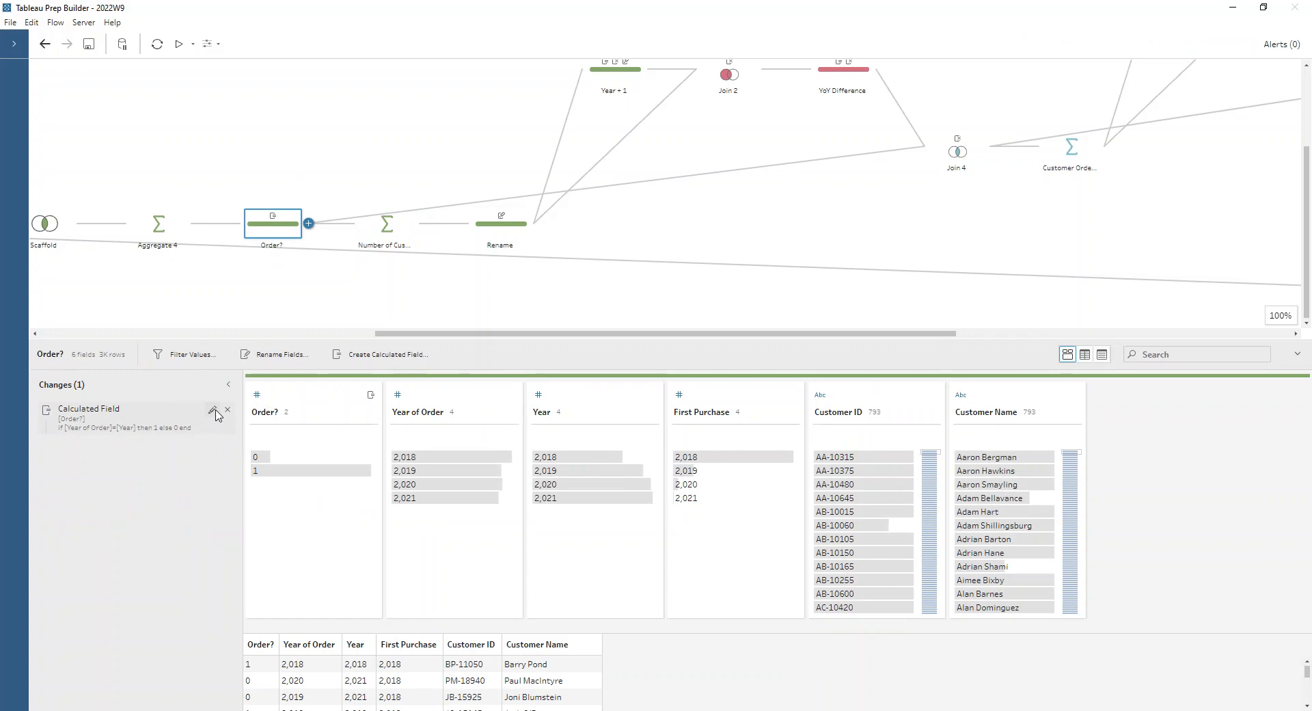
left_click(212, 411)
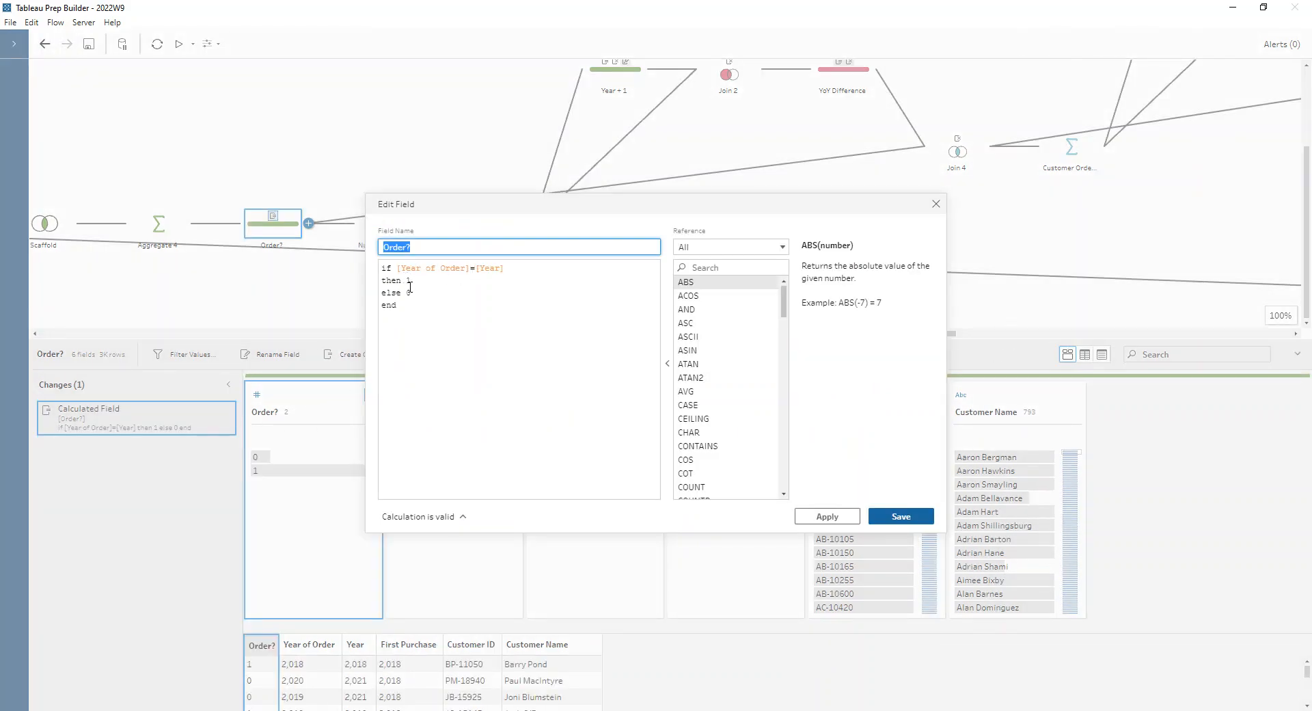
left_click(935, 204)
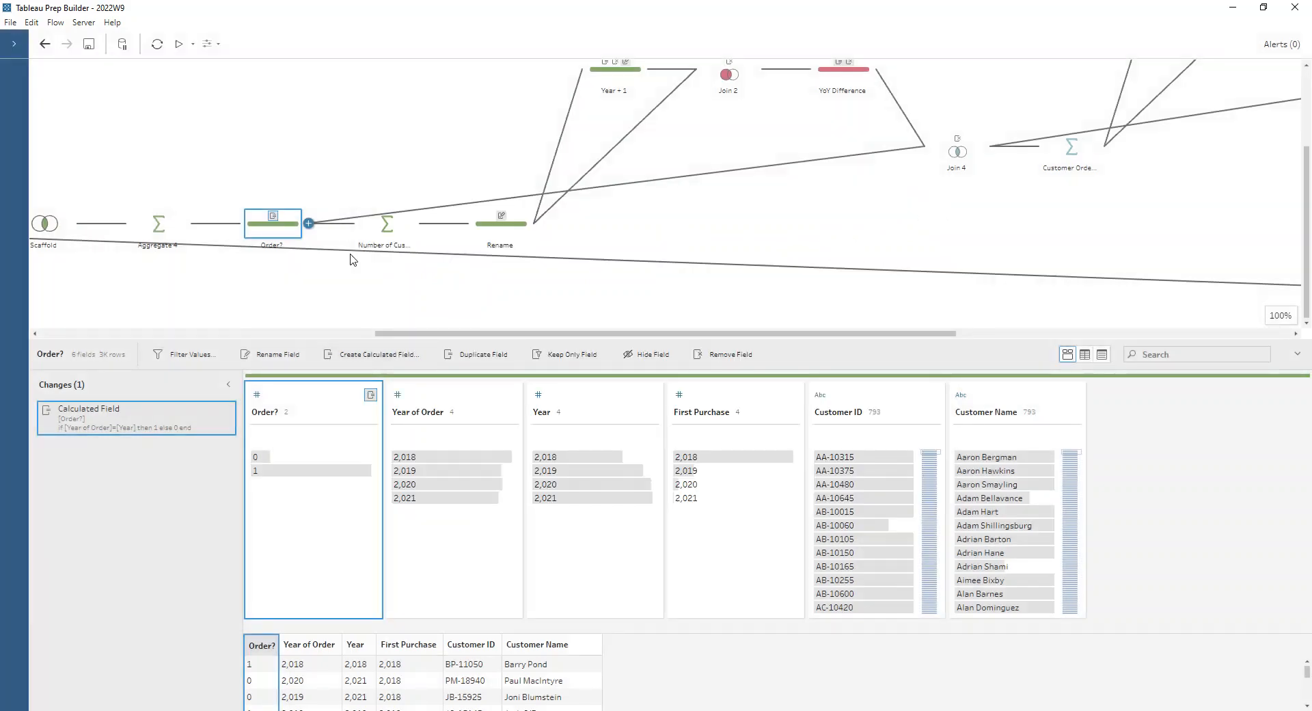
- Review the customer-count aggregation and its Rename step, highlighting the rows for Year 2019 and for First Purchase 2018
left_click(384, 232)
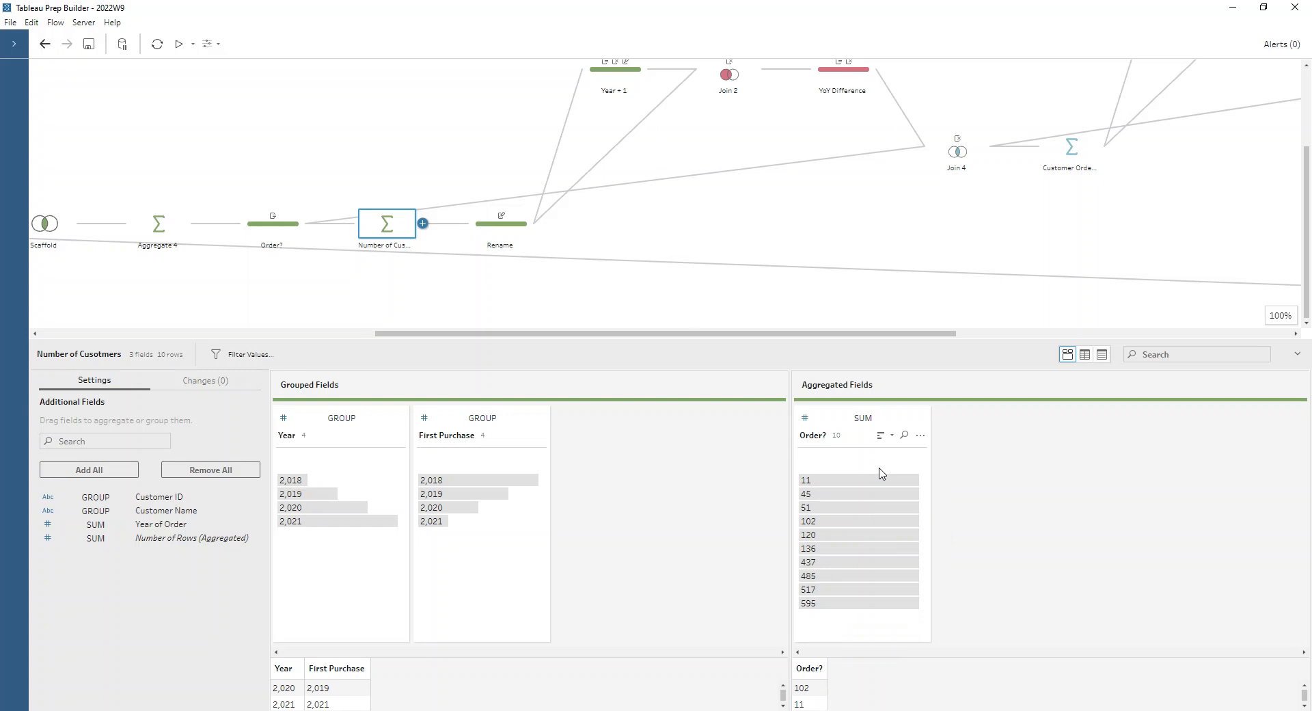
left_click(497, 237)
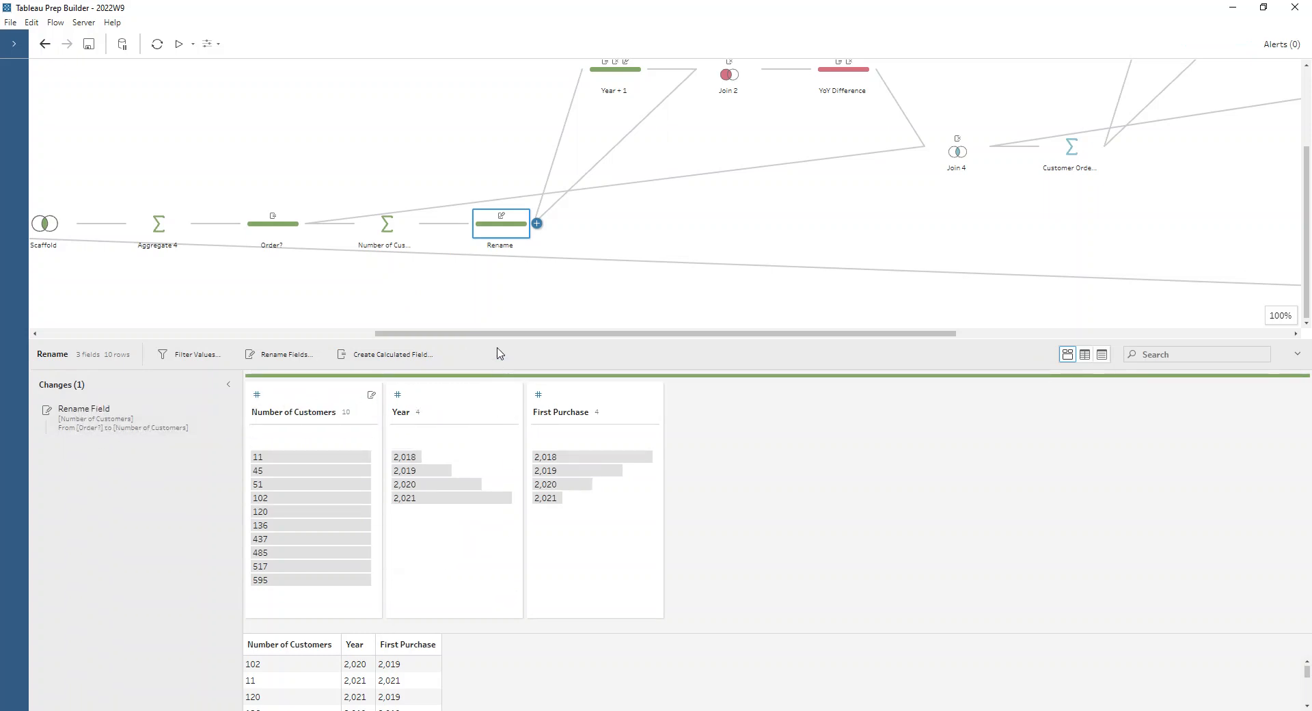
left_click_drag(498, 340, 499, 317)
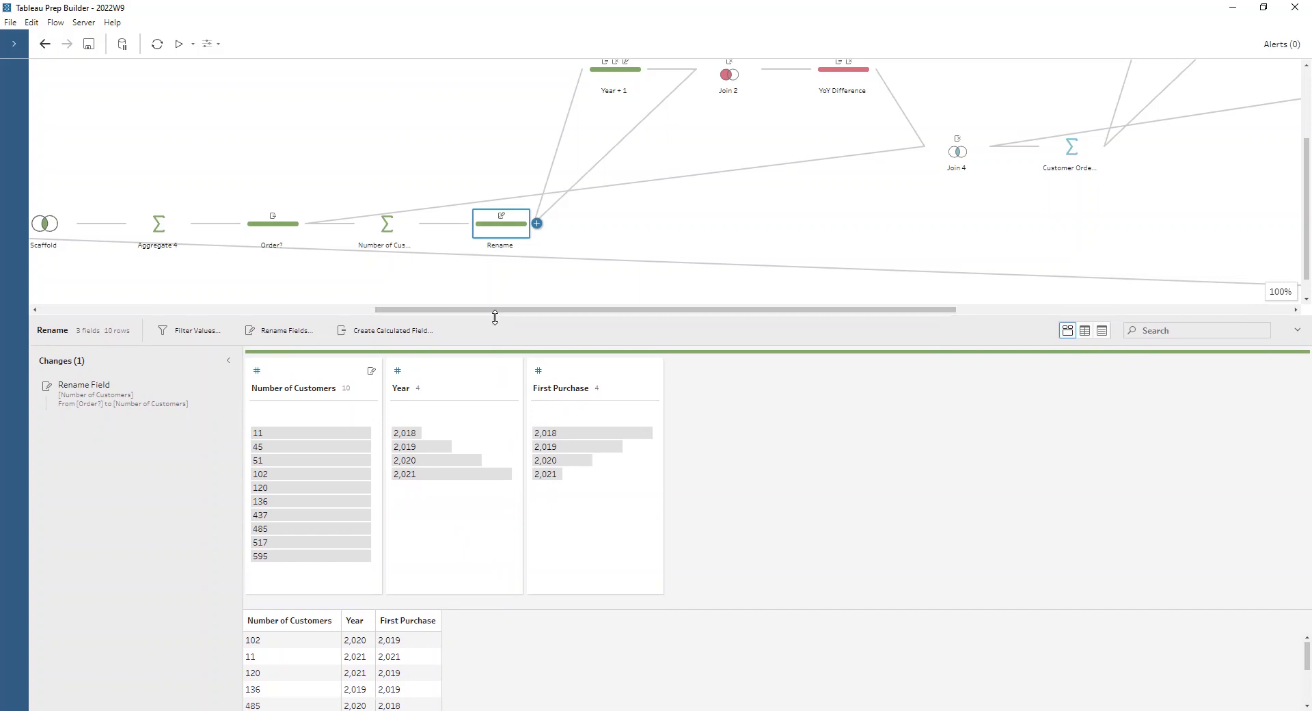
left_click(416, 446)
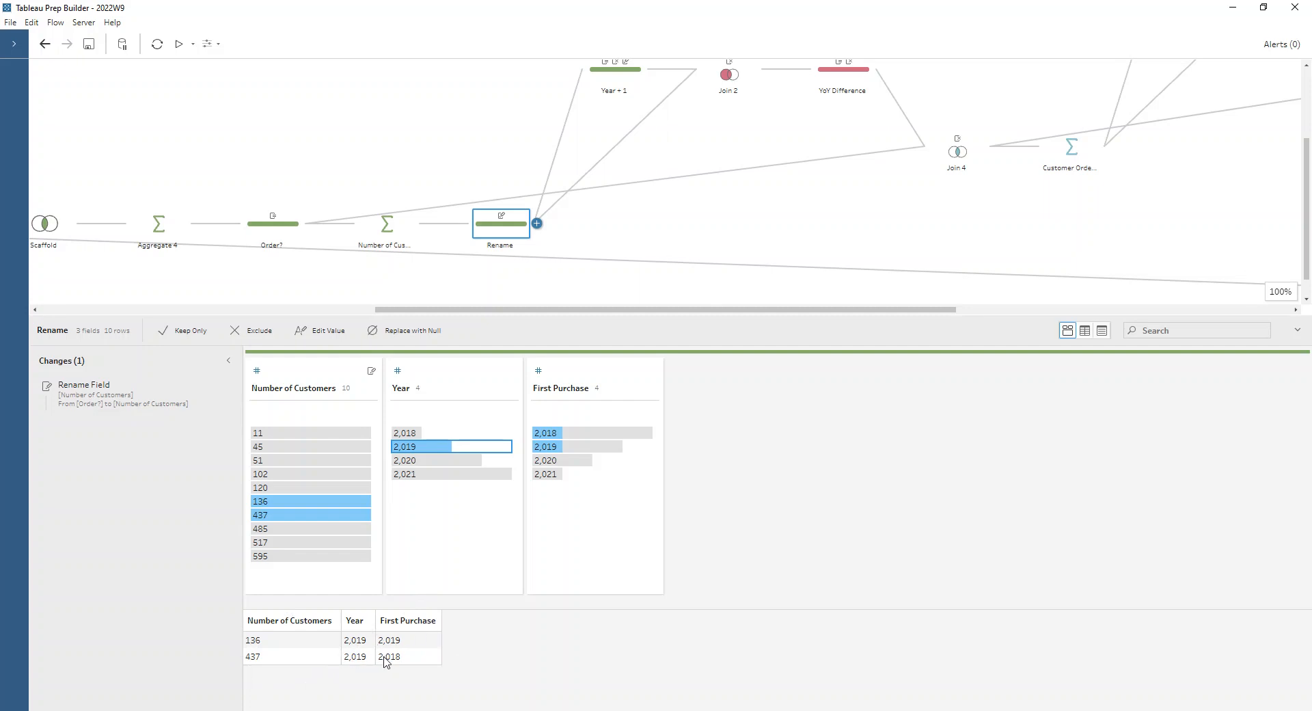
left_click(567, 432)
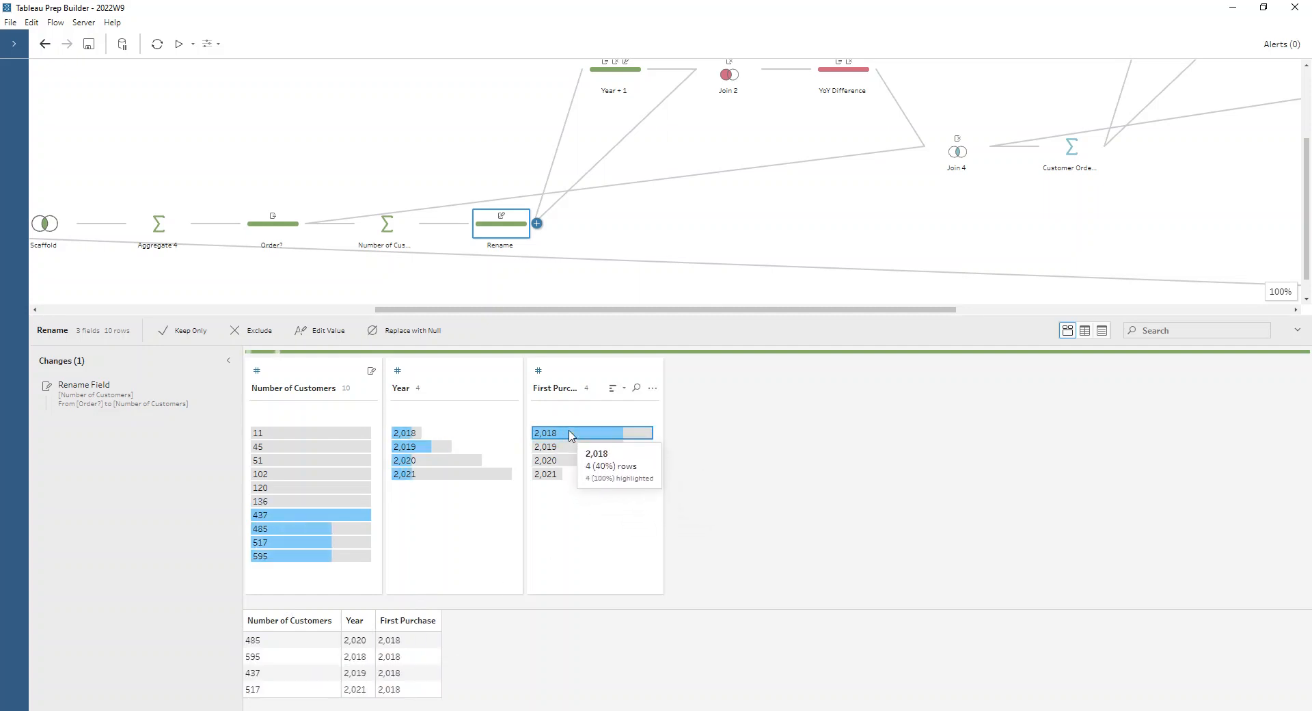
left_click_drag(498, 316, 498, 271)
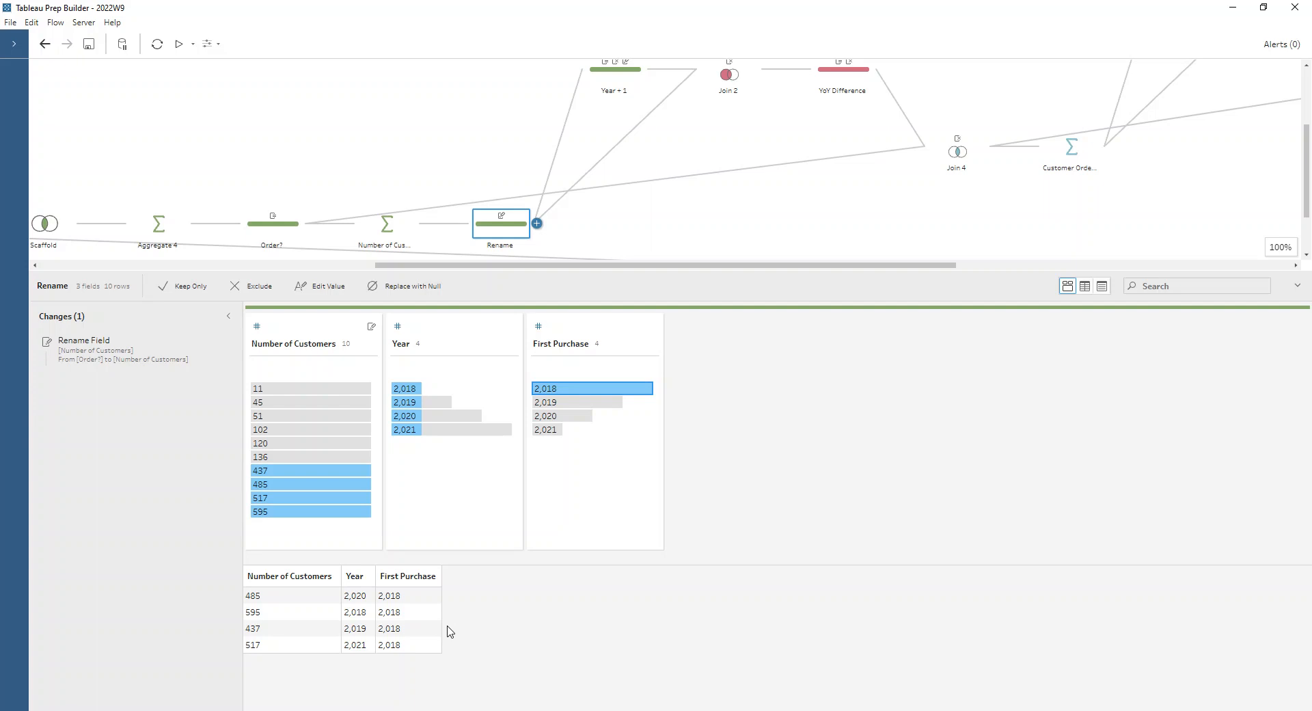
left_click_drag(704, 271, 701, 349)
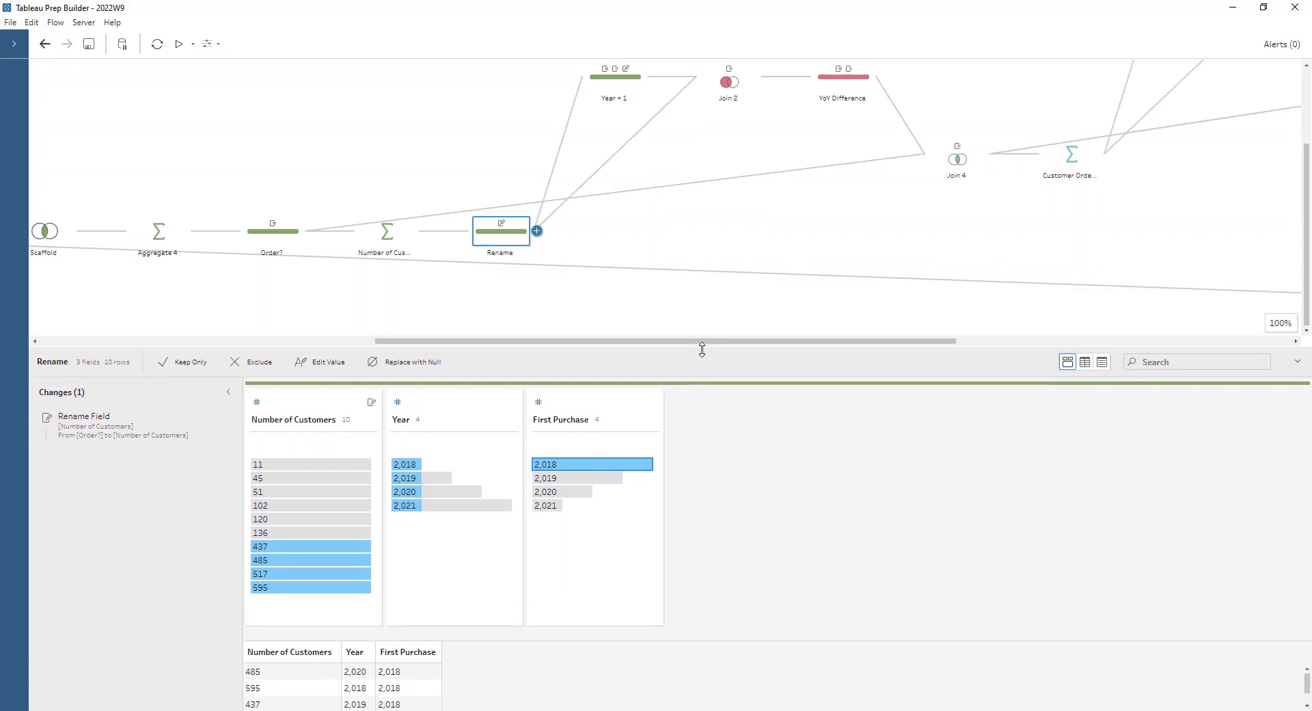
- Inspect the Year + 1 step's calculated field formula and its rename of Number of Customers to Last Year Customers
left_click(629, 82)
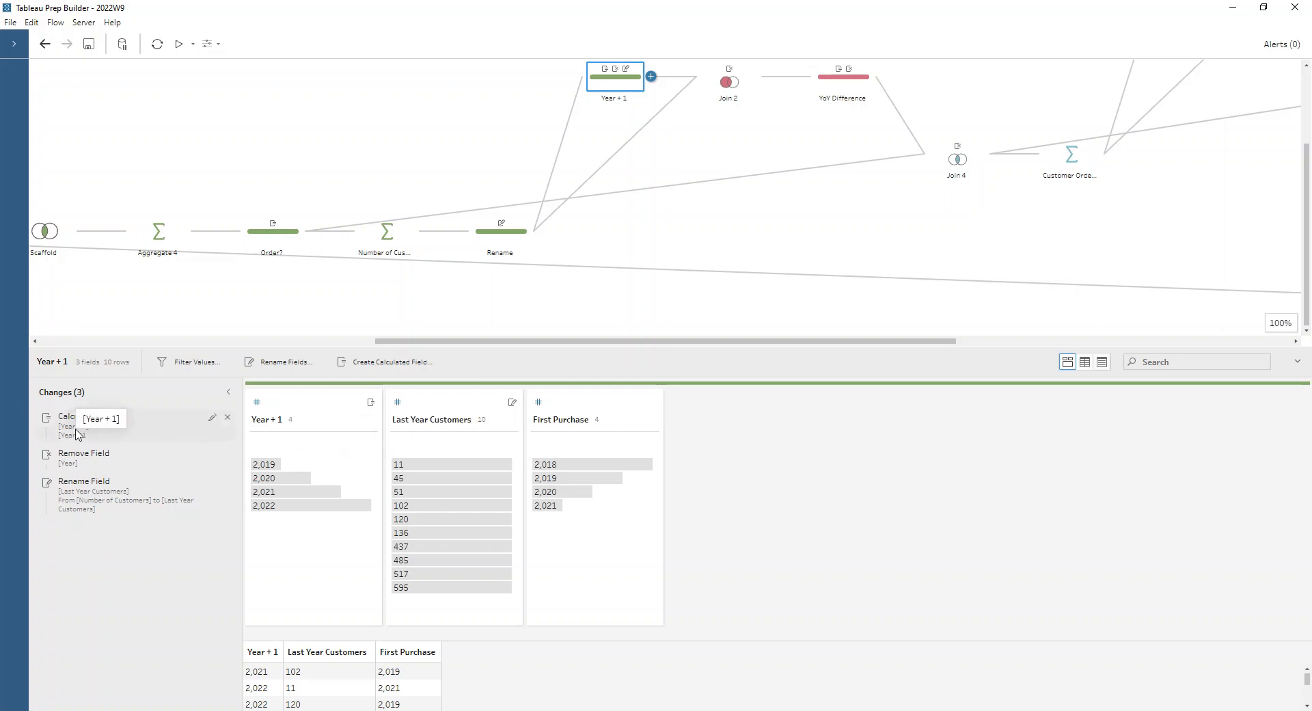
left_click(212, 417)
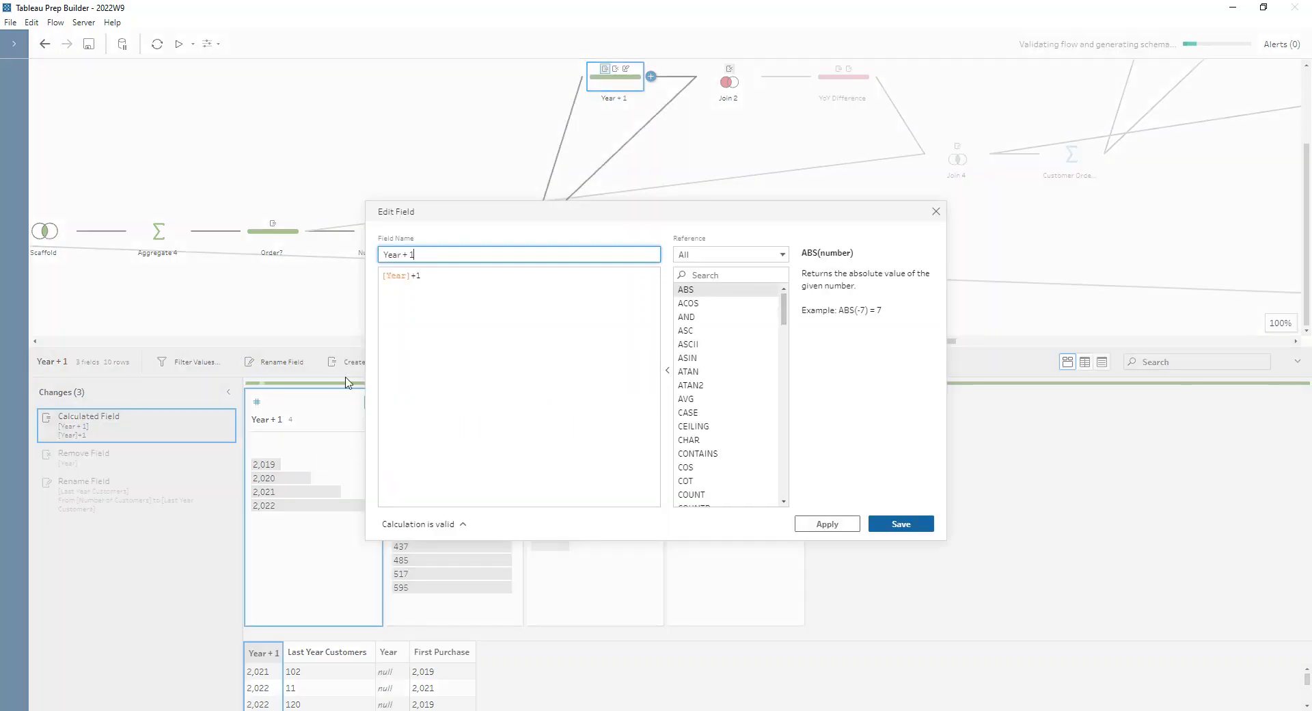
left_click(936, 211)
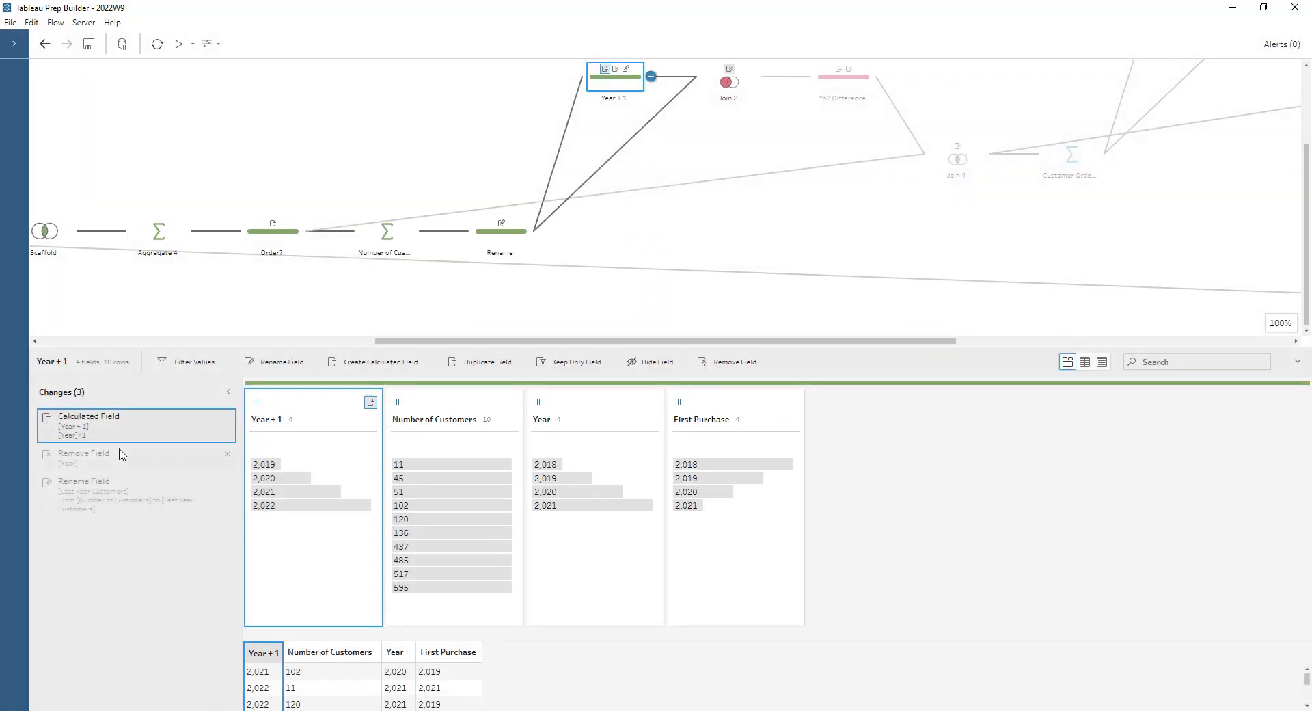
left_click(121, 488)
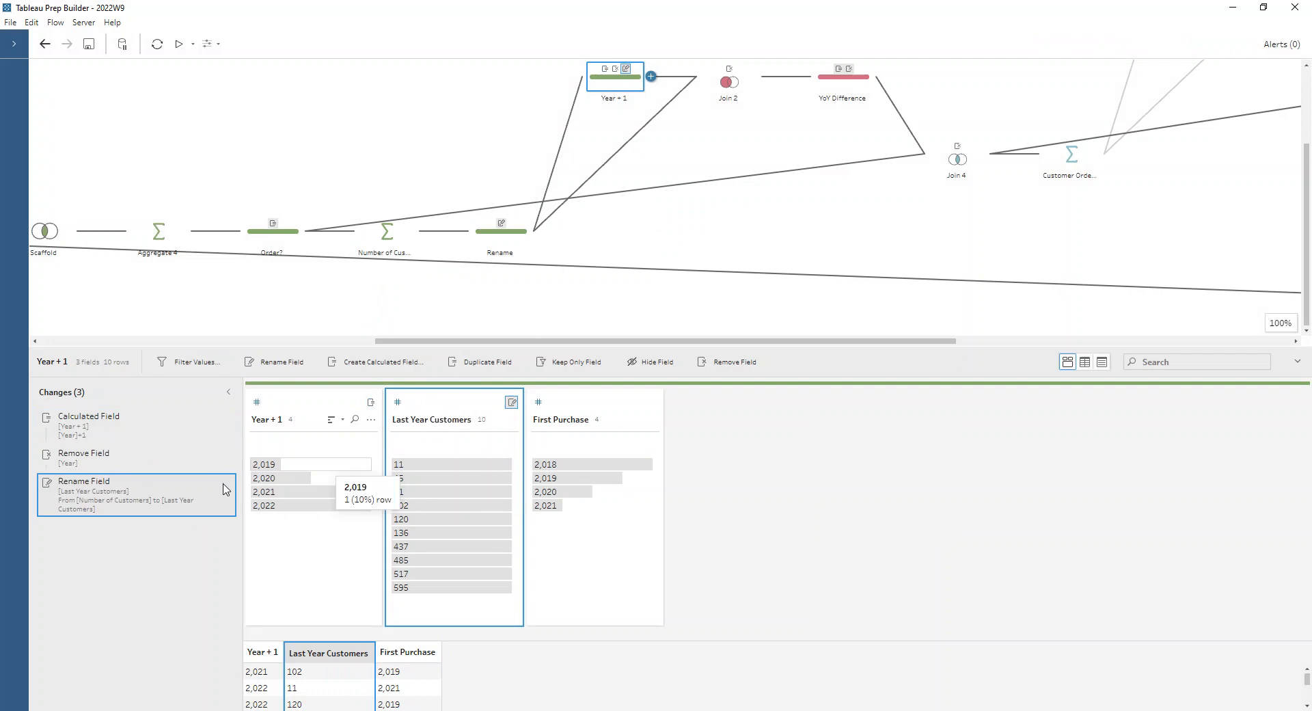
- Review Join 2's join clauses and results, highlighting the rows for First Purchase 2018
left_click(728, 81)
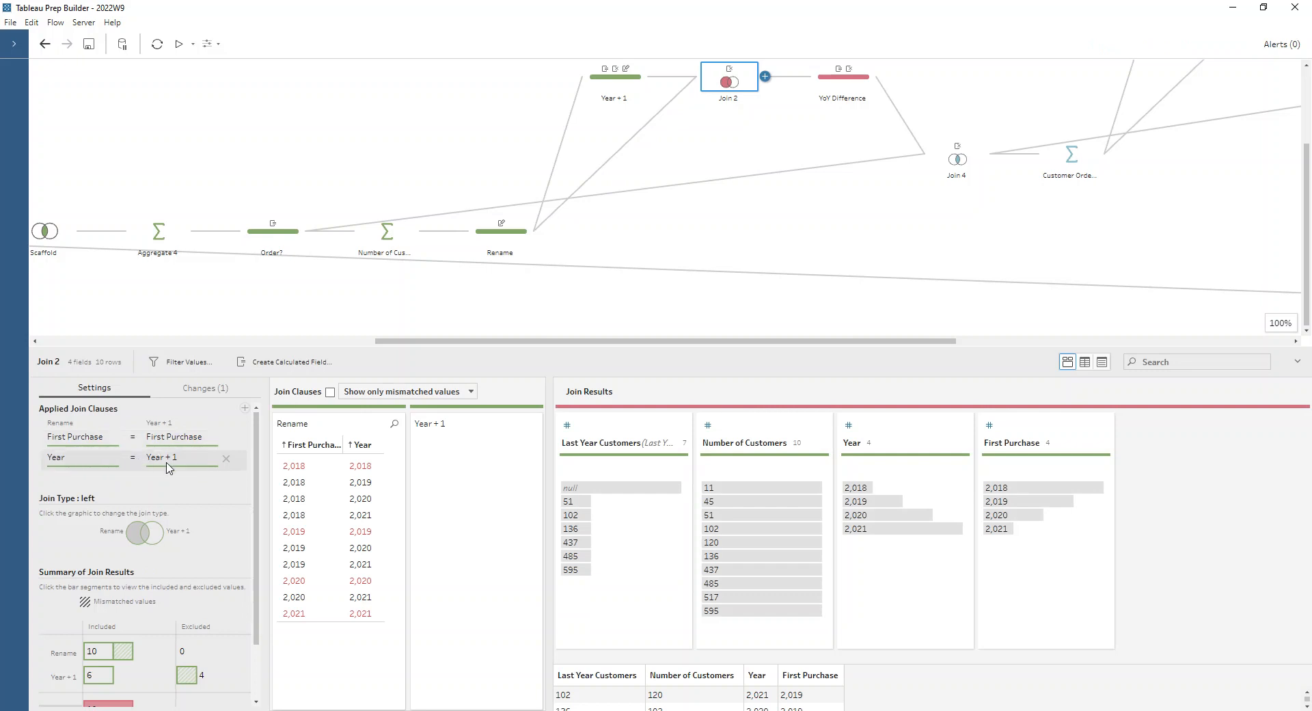
left_click_drag(780, 345, 792, 202)
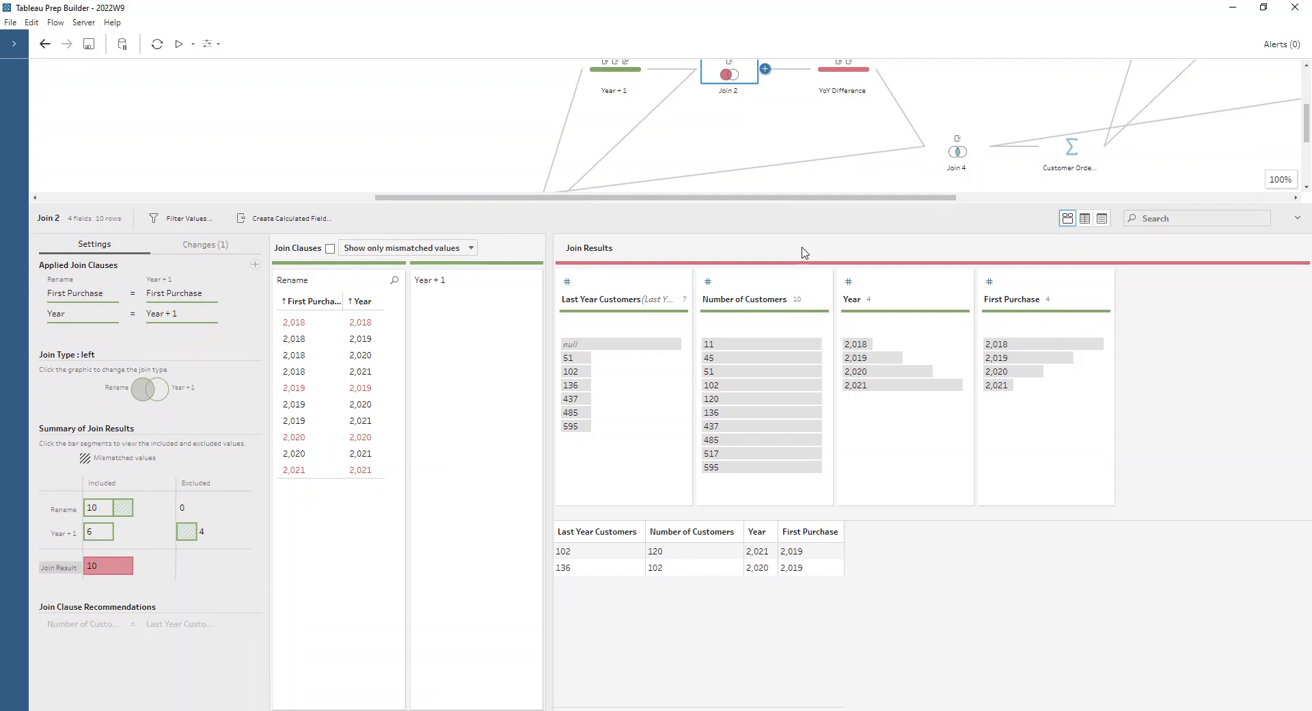
left_click(860, 343)
left_click(1023, 344)
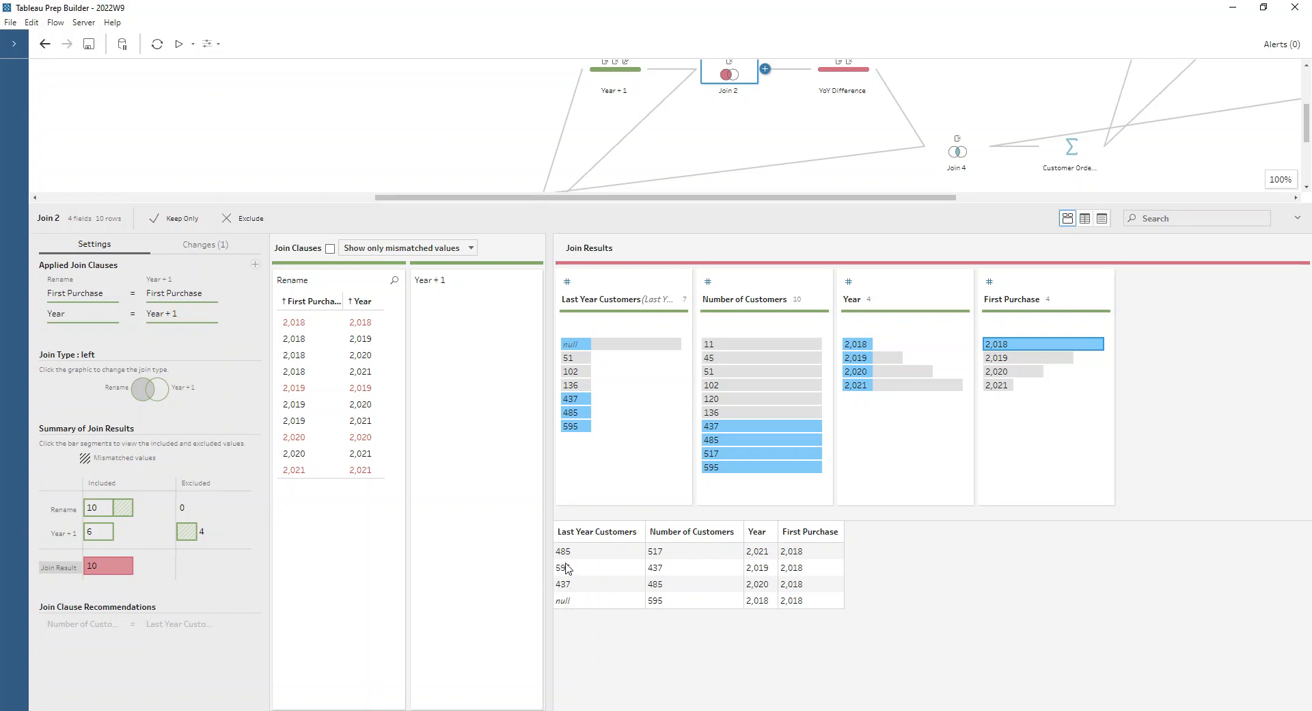
- View the formula of the YoY Difference calculated field and the removal of Last Year Customers in the same step
left_click(833, 75)
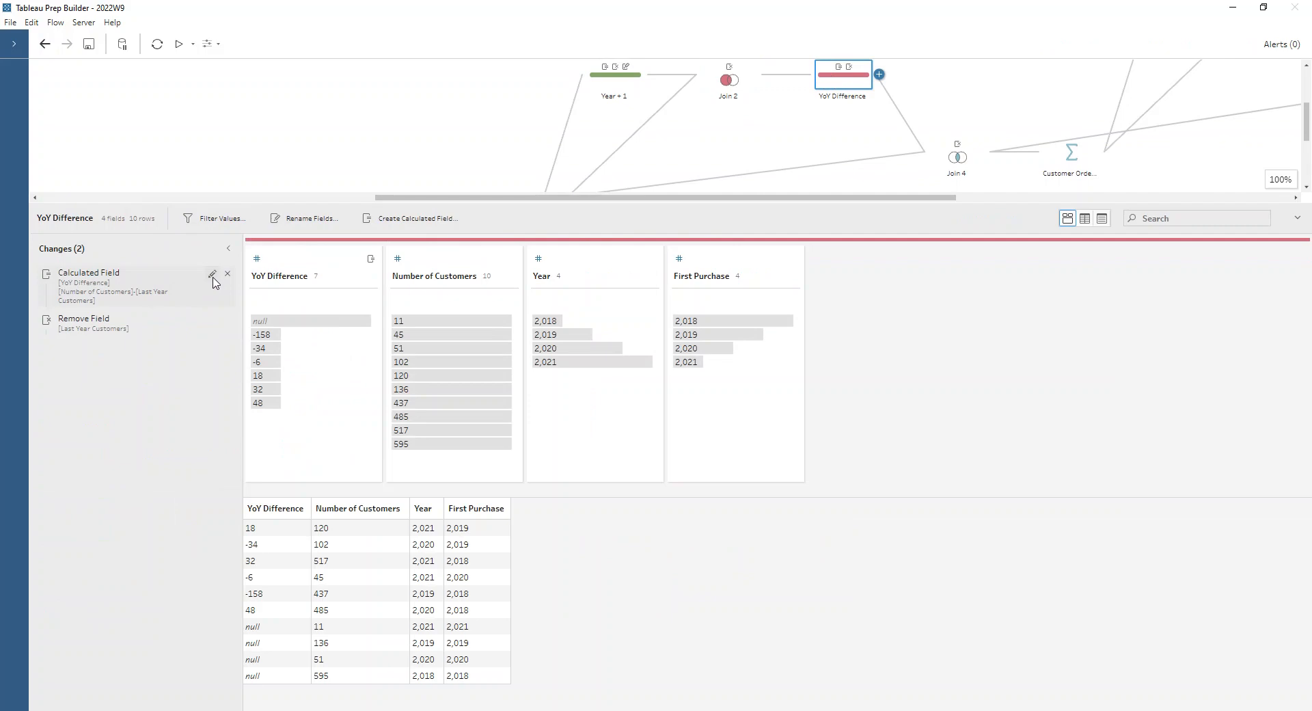
left_click(212, 275)
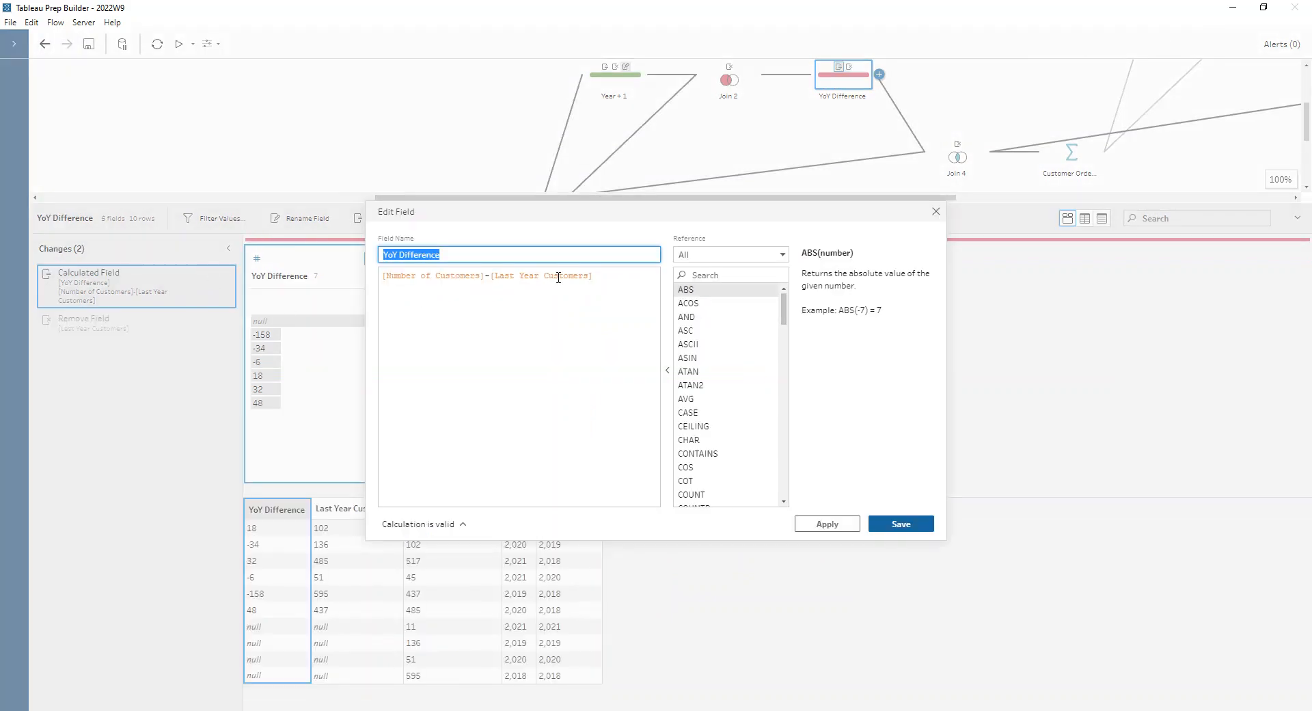
left_click(935, 211)
left_click(65, 330)
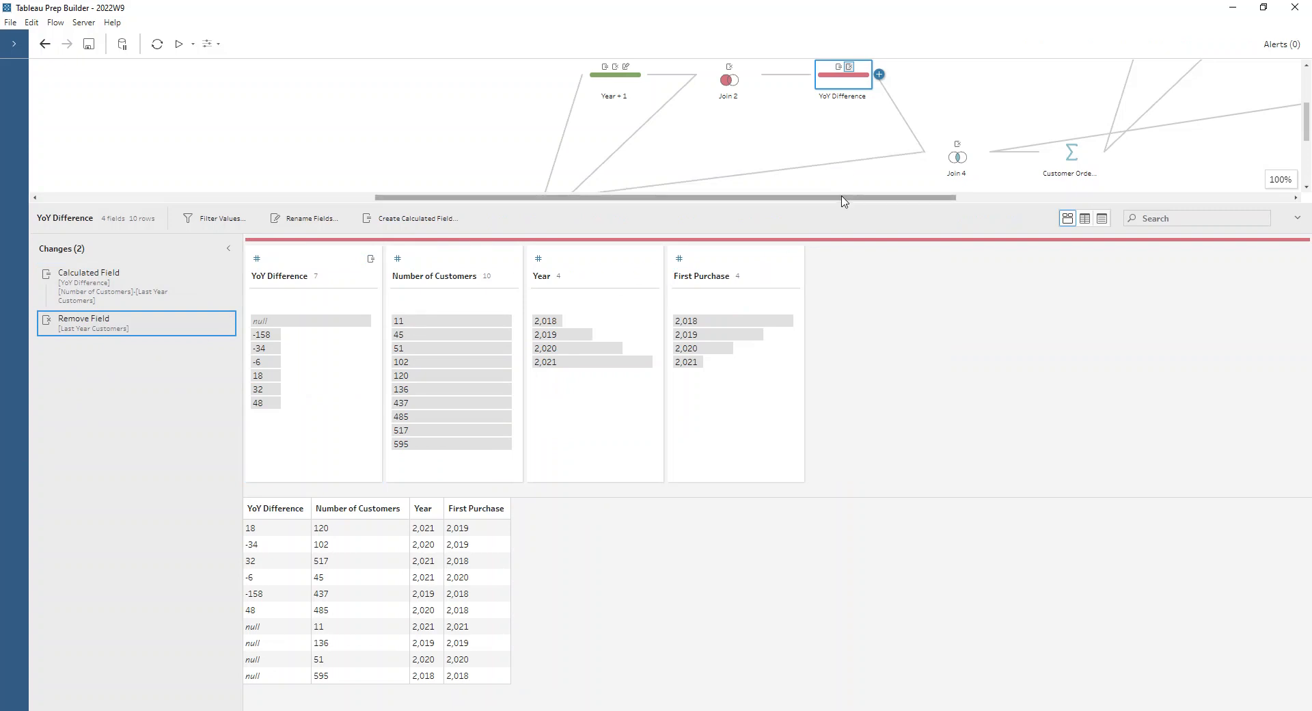
- Examine the clauses and results of Join 4, which combines the Order? and YoY Difference steps
left_click_drag(840, 198, 906, 197)
scroll(797, 89, "up", 2)
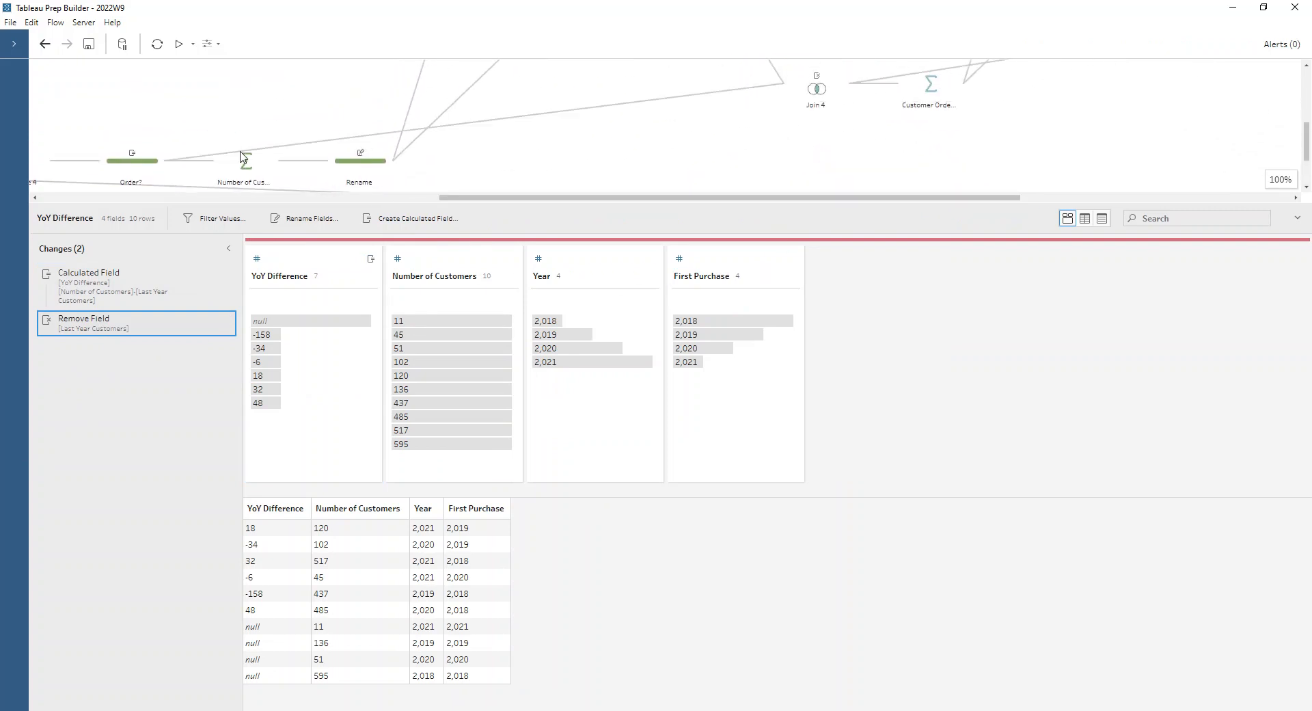
left_click(805, 94)
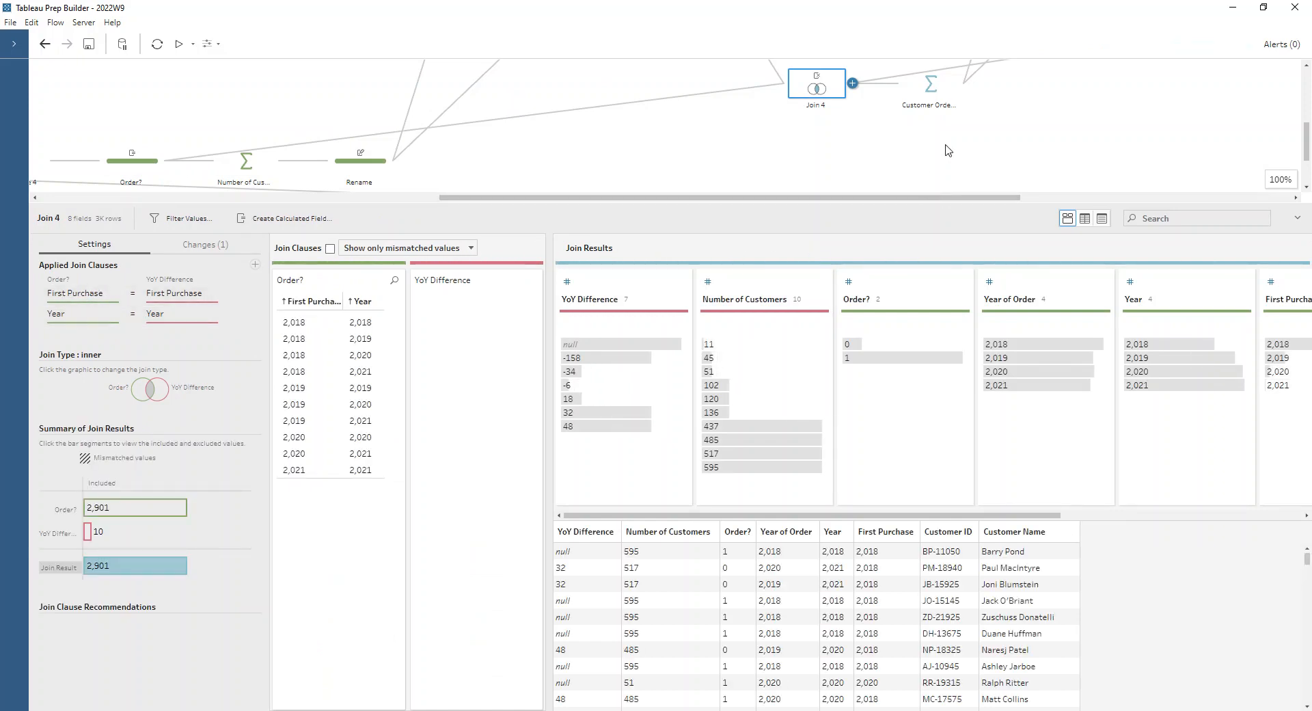
- Inspect the grouped and aggregated fields of the Customer Ordered? aggregation following Join 4
scroll(948, 150, "up", 2)
scroll(949, 171, "right", 3)
scroll(906, 164, "up", 1)
scroll(919, 147, "down", 1)
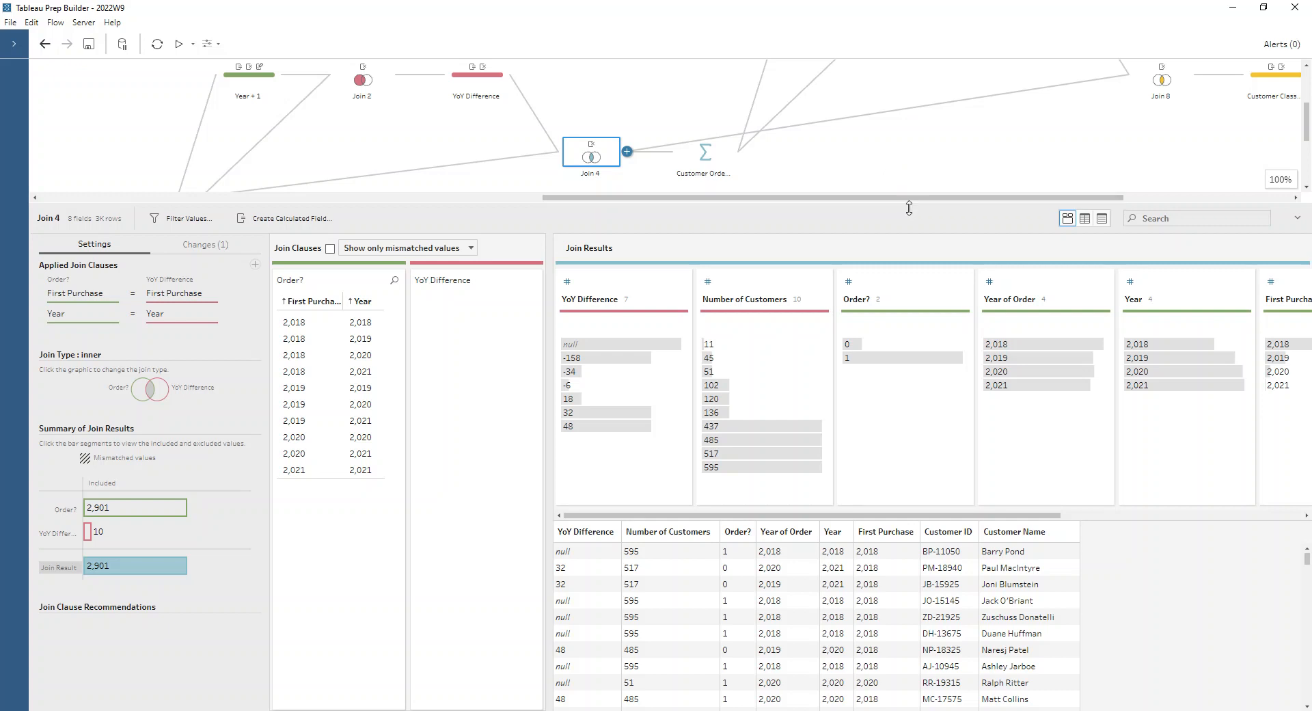
left_click_drag(908, 204, 932, 316)
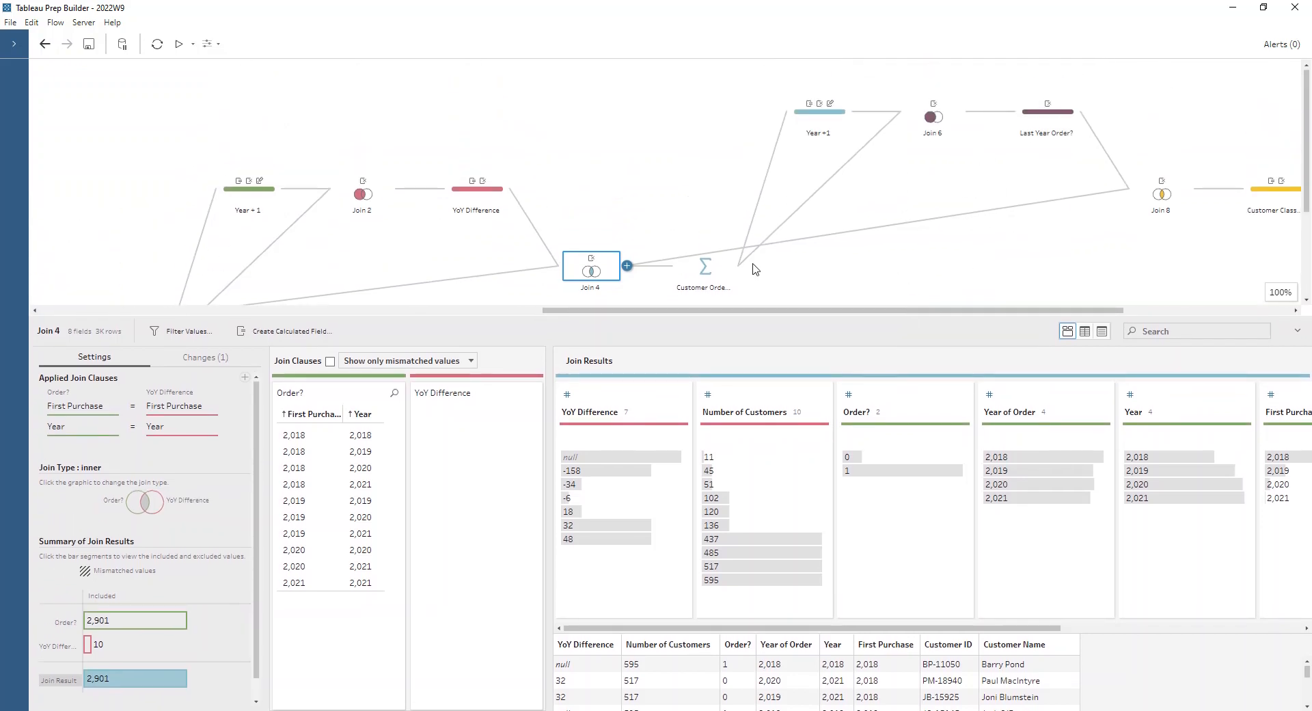
left_click(711, 268)
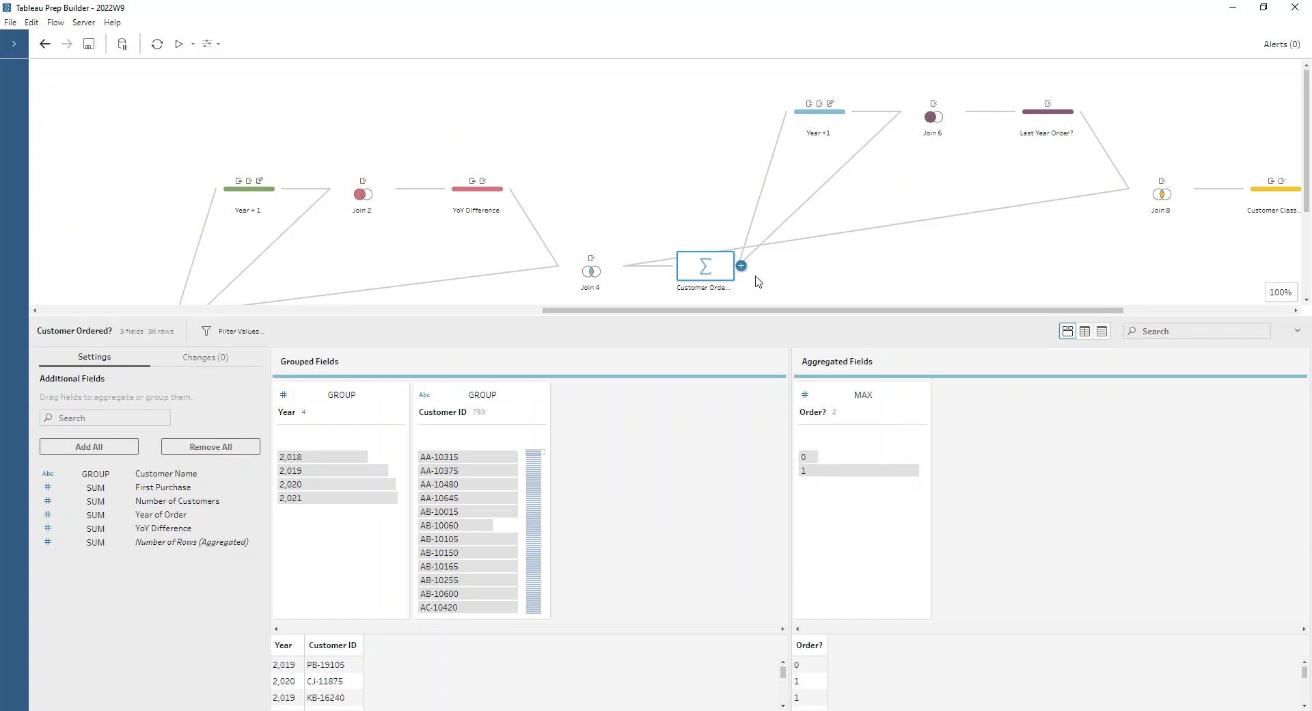
- Review the Year +1 step after Customer Ordered?, then Join 6 and the Last Year Order? step
left_click_drag(779, 309, 860, 310)
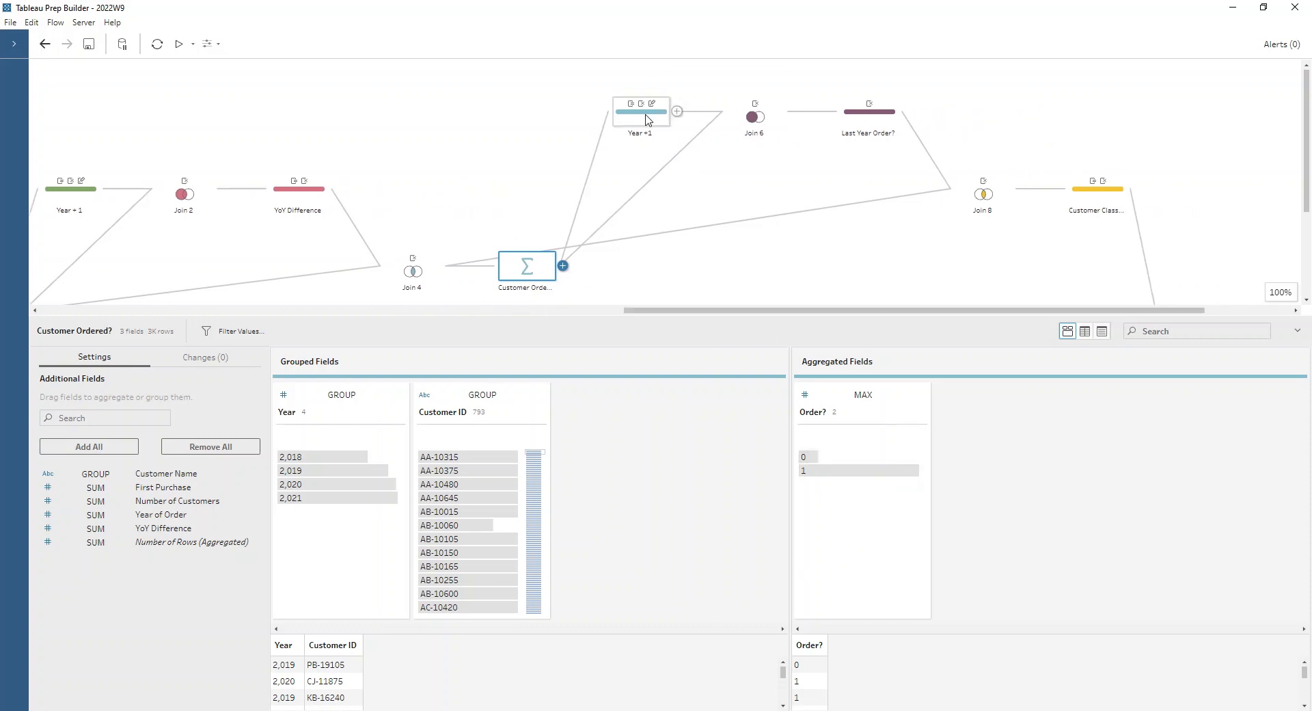
left_click(647, 120)
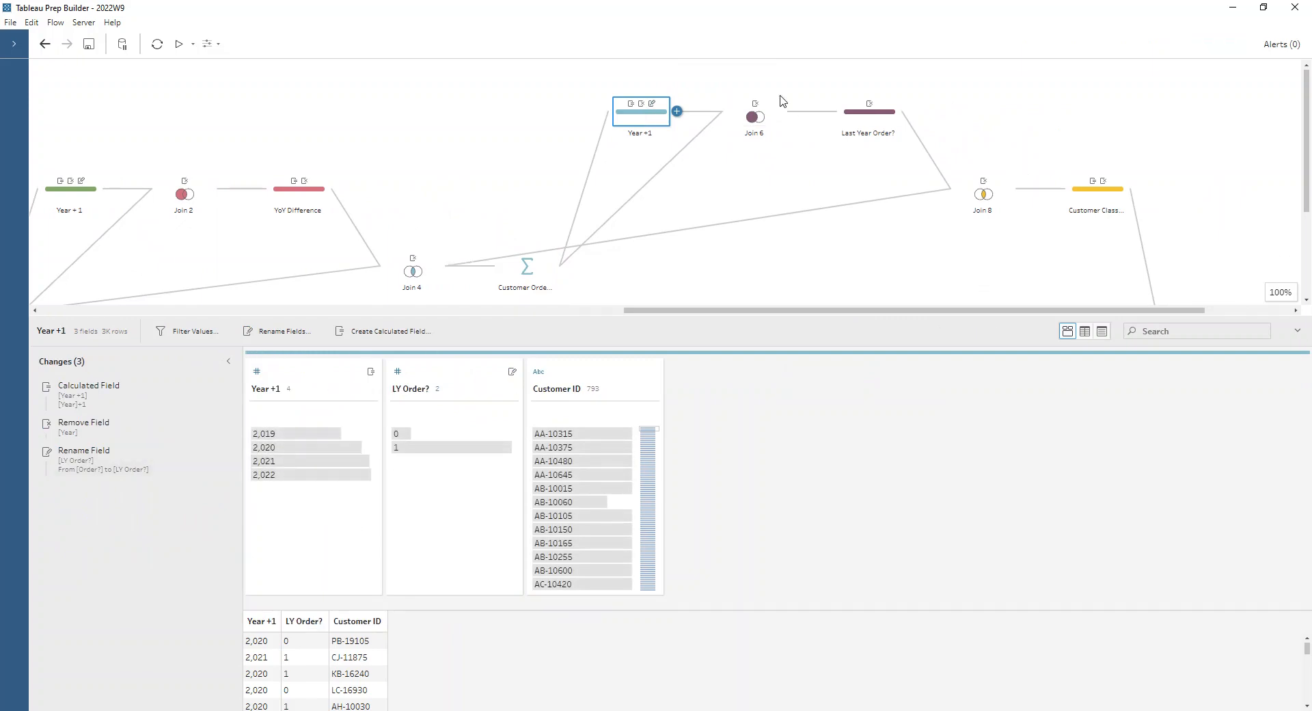
left_click(765, 114)
left_click(847, 121)
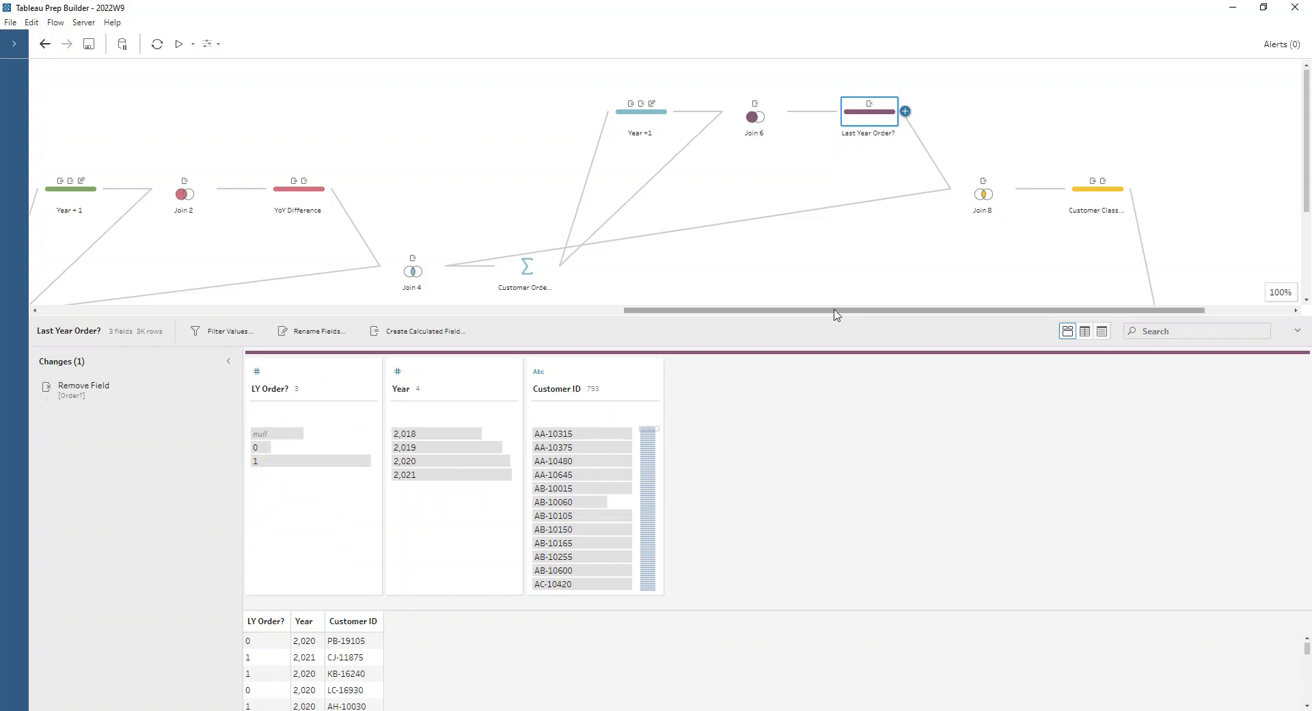
- Check Join 8's clauses and read the formula of the Customer Classification calculated field
left_click_drag(831, 313, 870, 313)
left_click(900, 194)
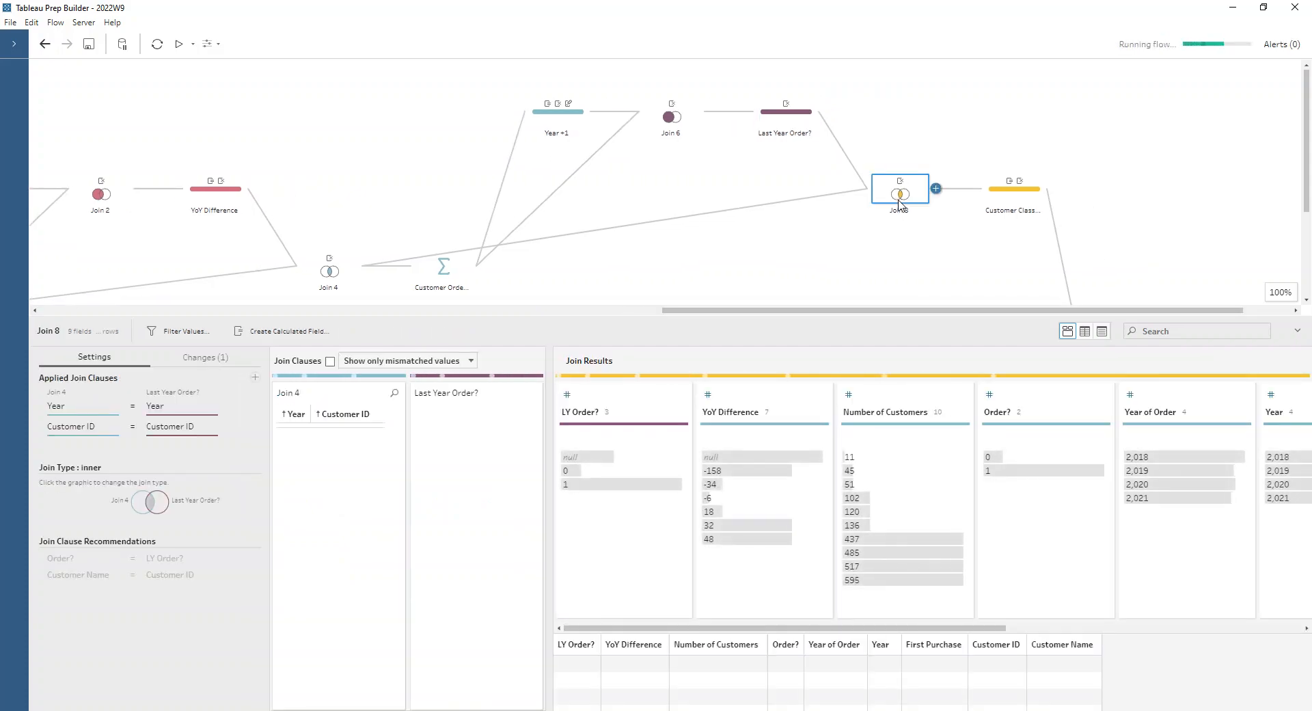
left_click(999, 199)
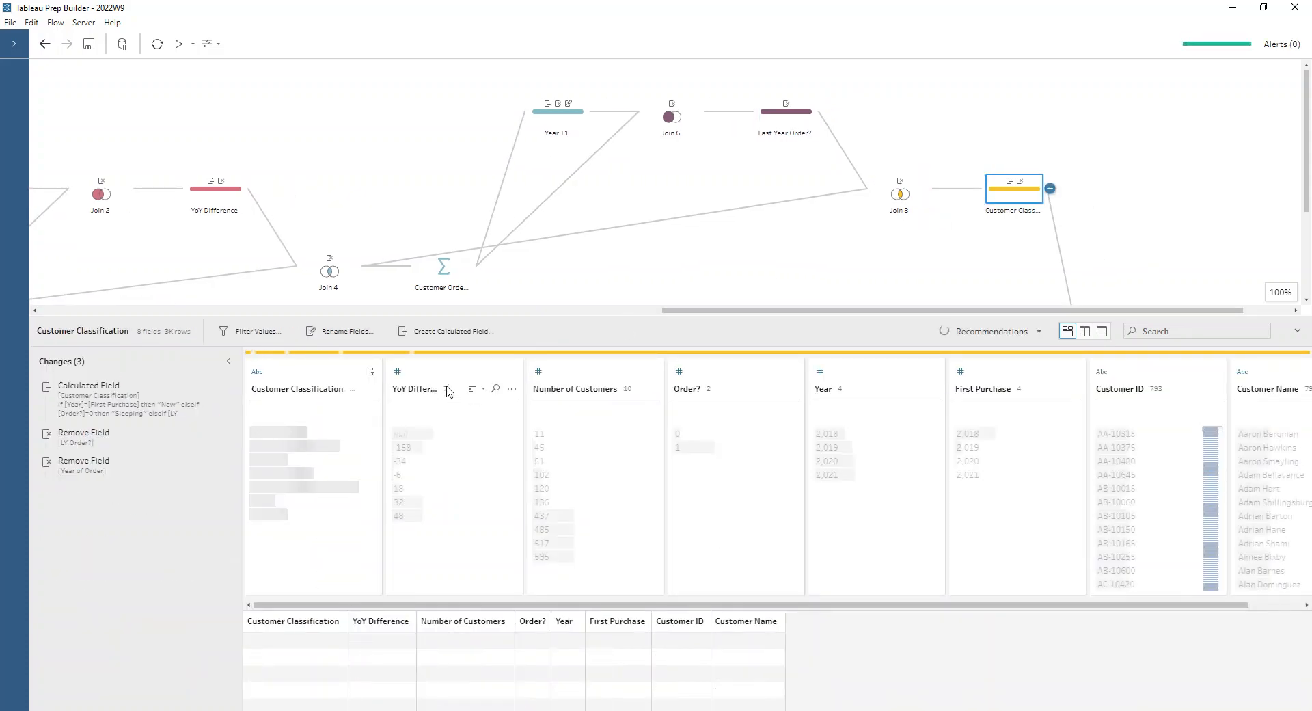
left_click(140, 406)
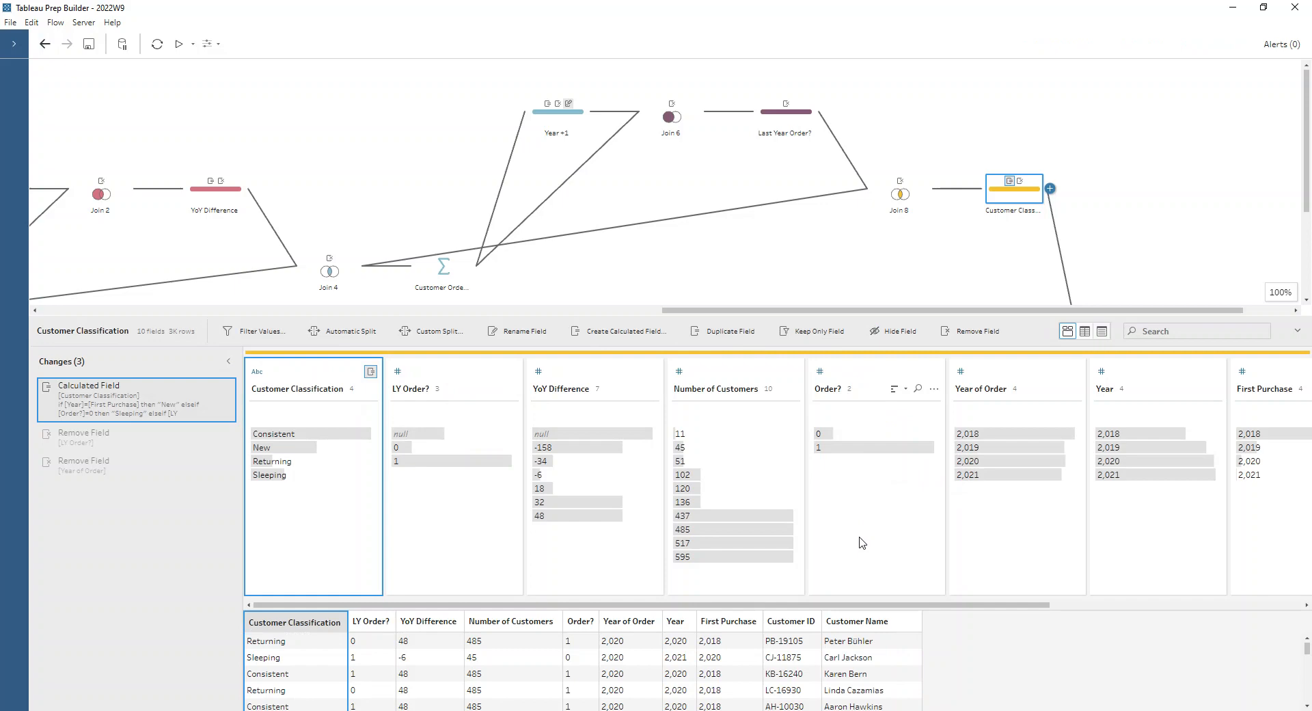
double_click(212, 398)
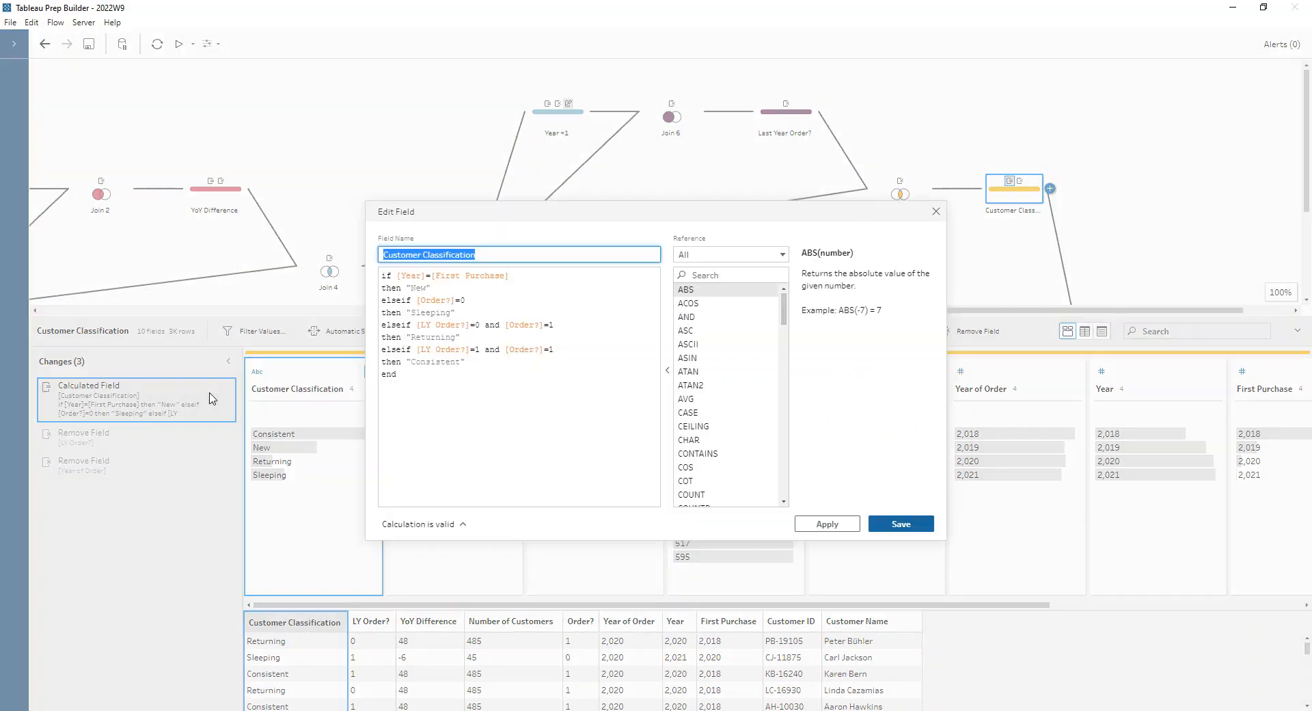
left_click(573, 275)
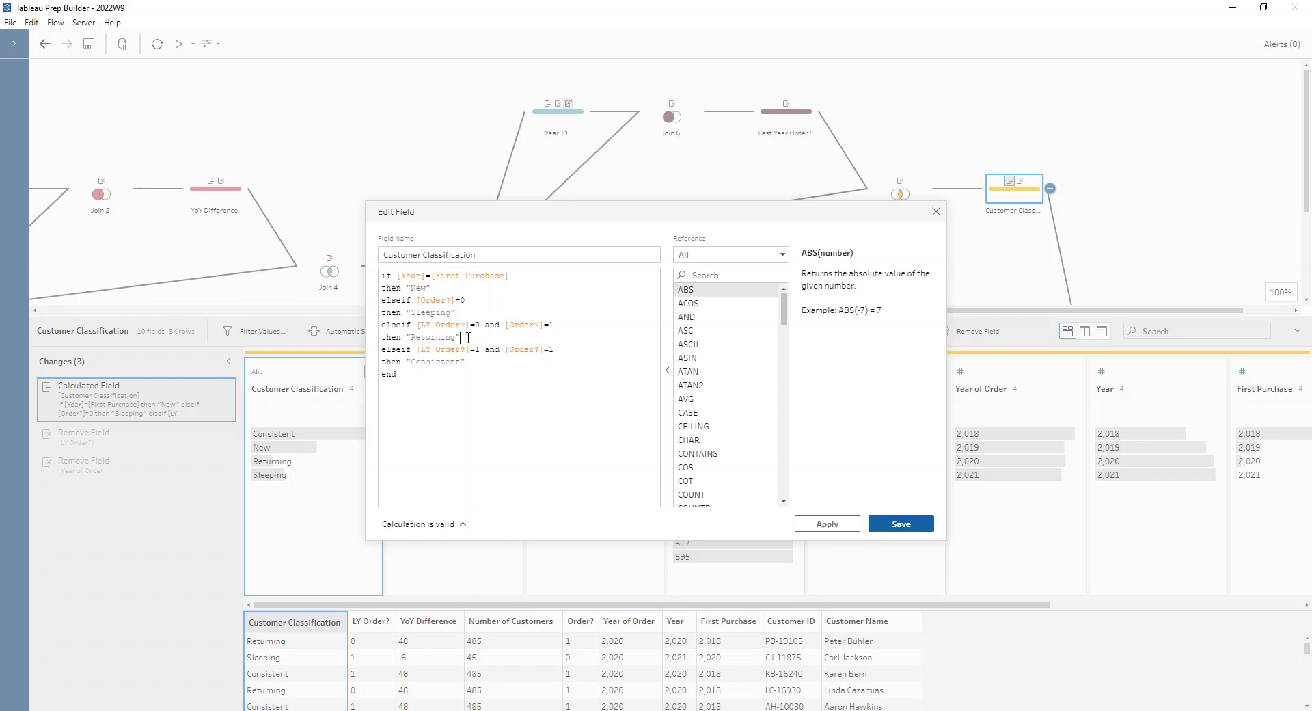
left_click(899, 524)
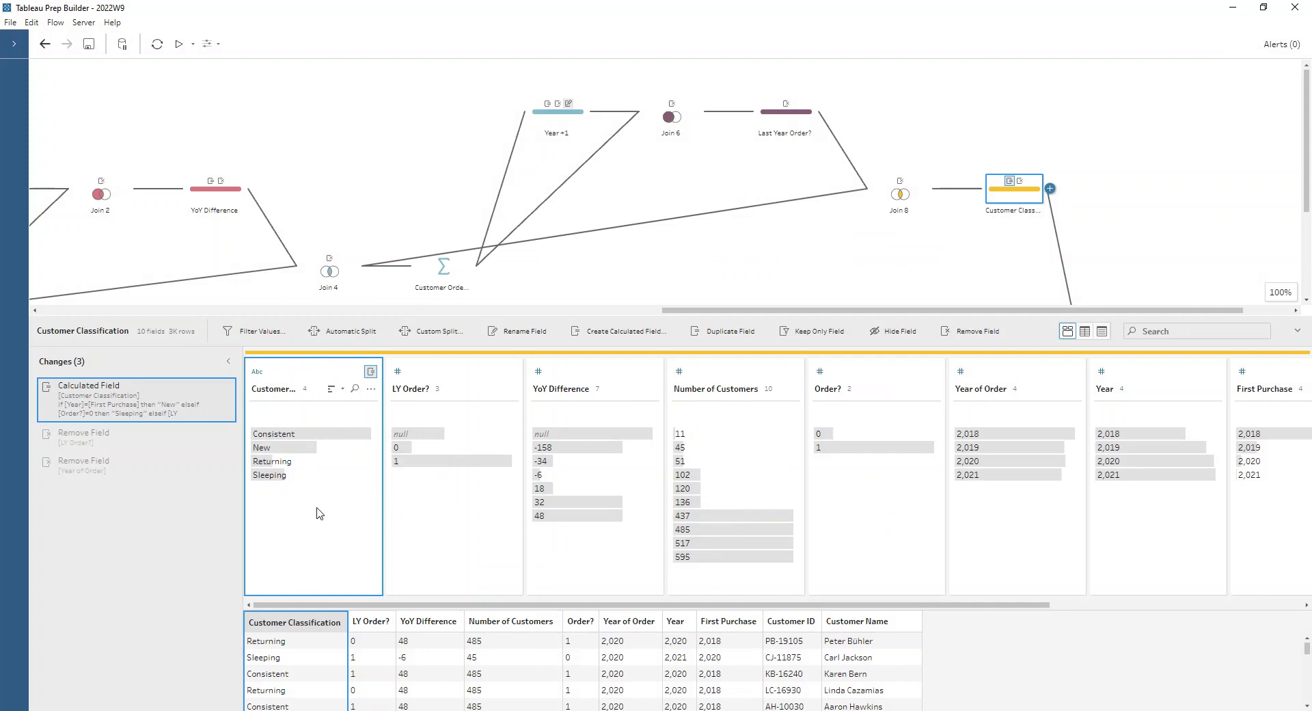
- Trace Join 10's branch back to the Year of Order step and examine its join clauses, type and results
left_click_drag(796, 315, 797, 432)
scroll(929, 332, "down", 1)
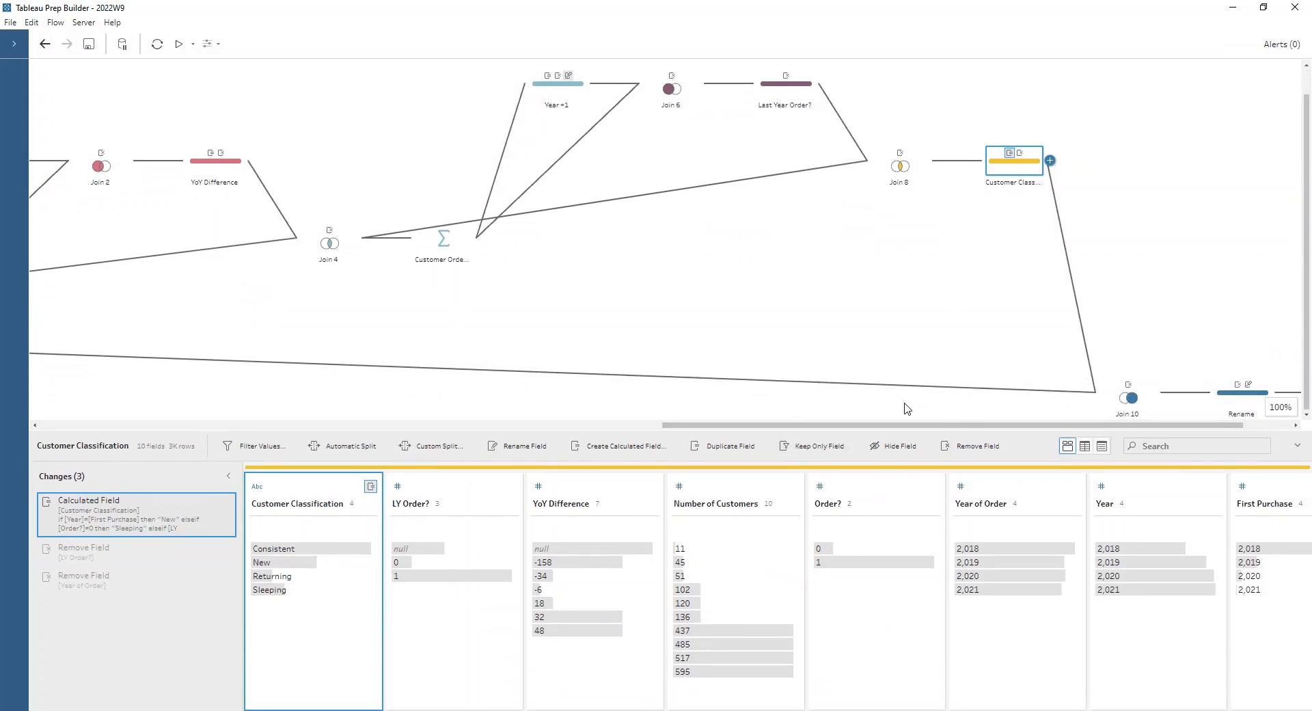
left_click_drag(901, 424, 273, 425)
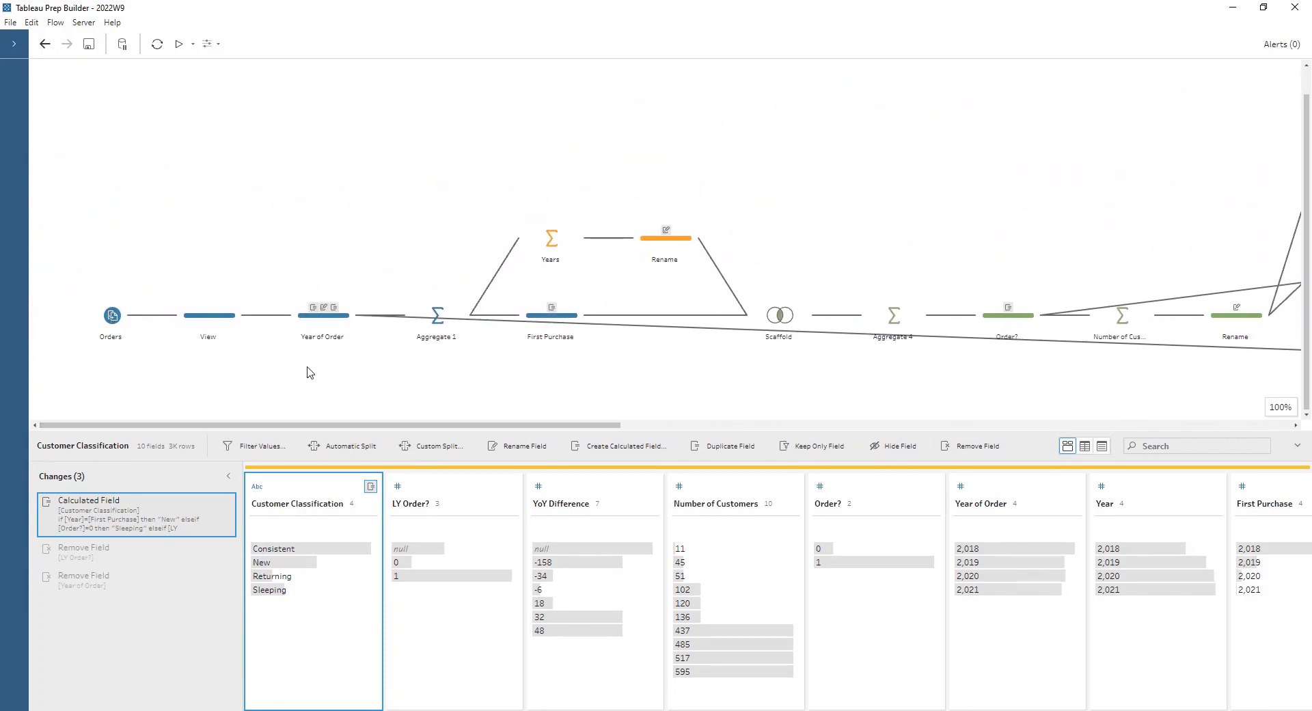
left_click_drag(306, 425, 1049, 444)
left_click(1017, 405)
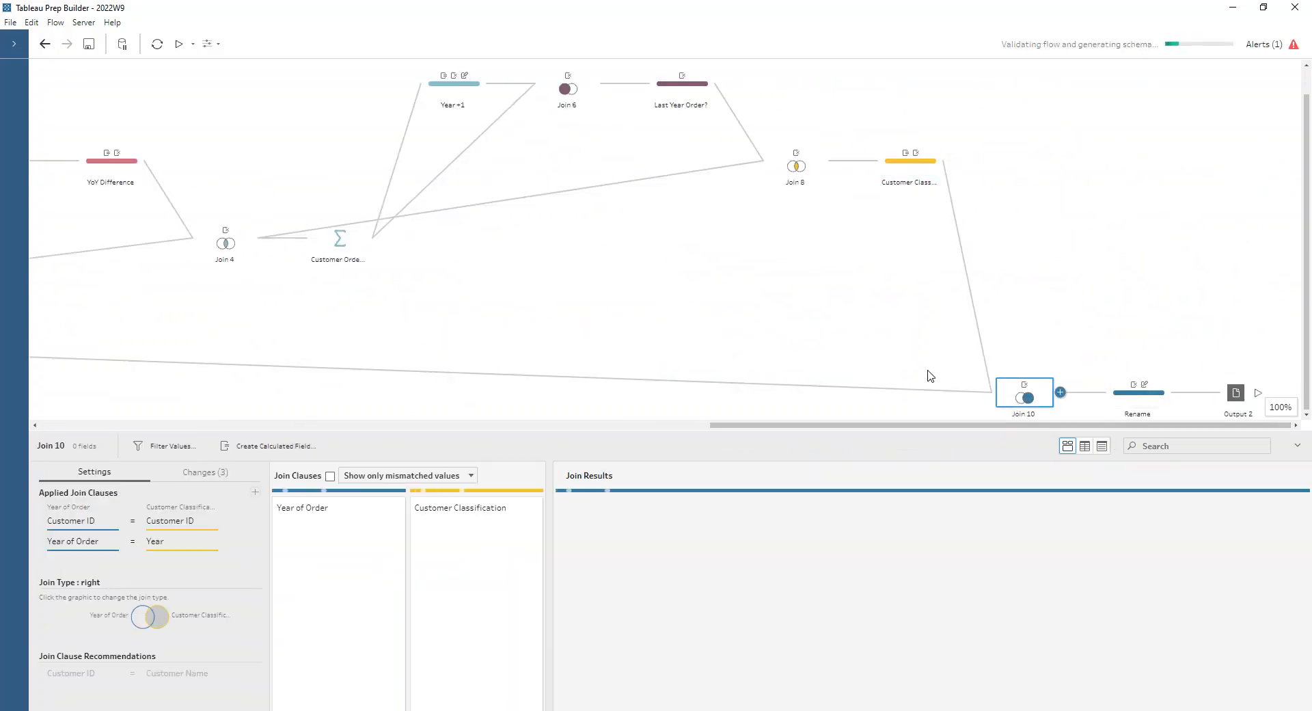
left_click_drag(420, 430, 433, 257)
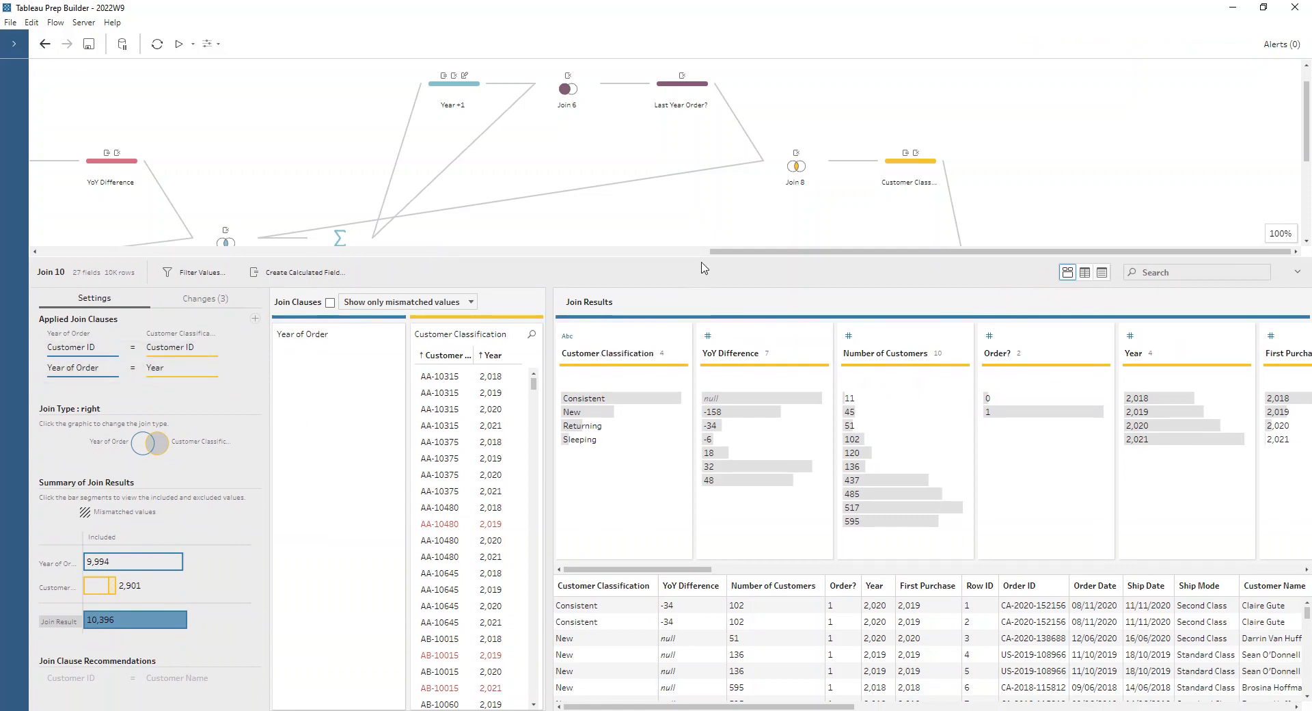
- Review the changes and data rows of the final Rename step following Join 10
left_click_drag(703, 257, 813, 424)
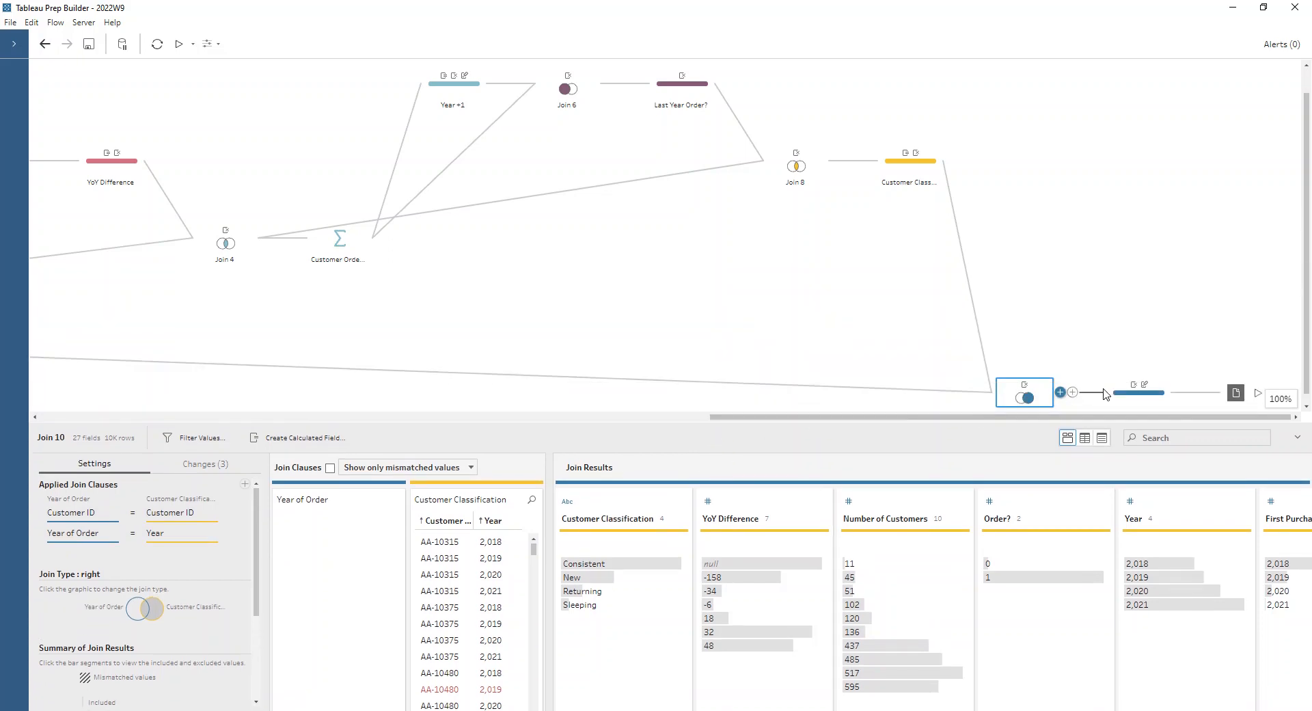
left_click(1138, 393)
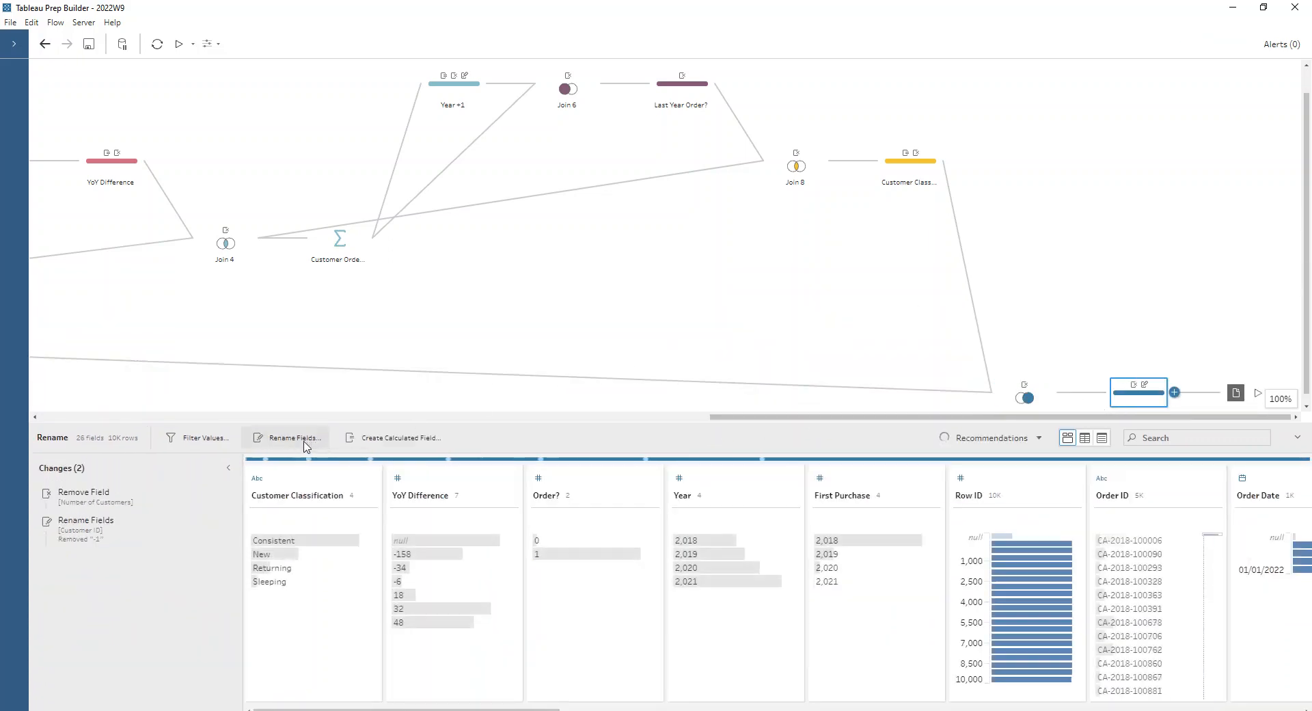
left_click_drag(369, 424, 388, 255)
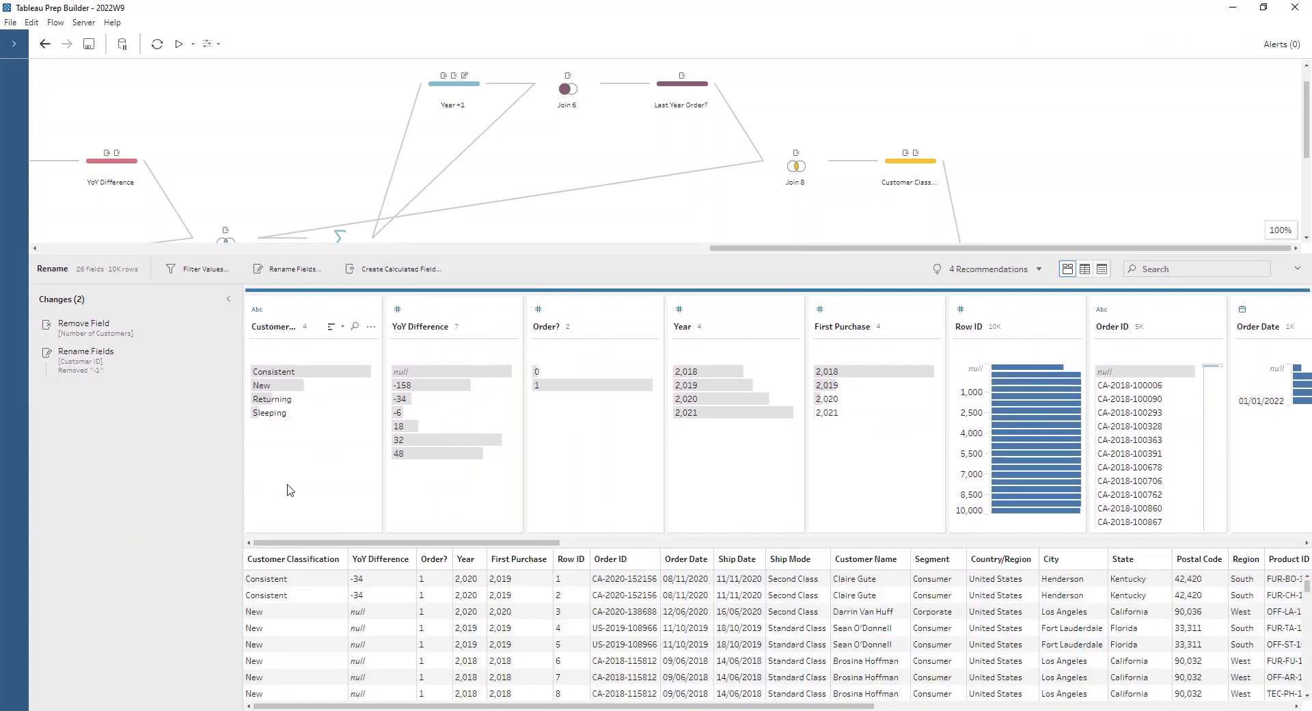
left_click_drag(890, 255, 880, 491)
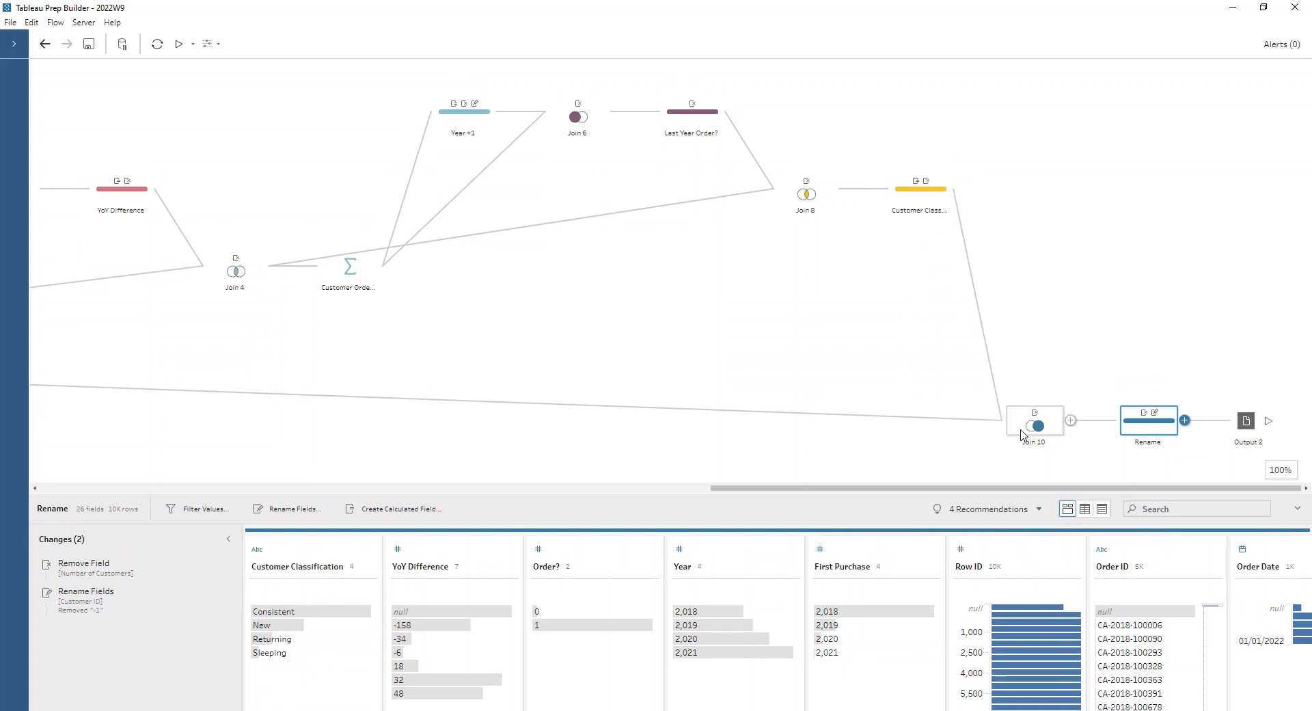
- Look through the final Rename step's fields, temporarily highlighting the rows whose Segment is null
left_click_drag(885, 494, 853, 255)
left_click_drag(557, 544, 1300, 544)
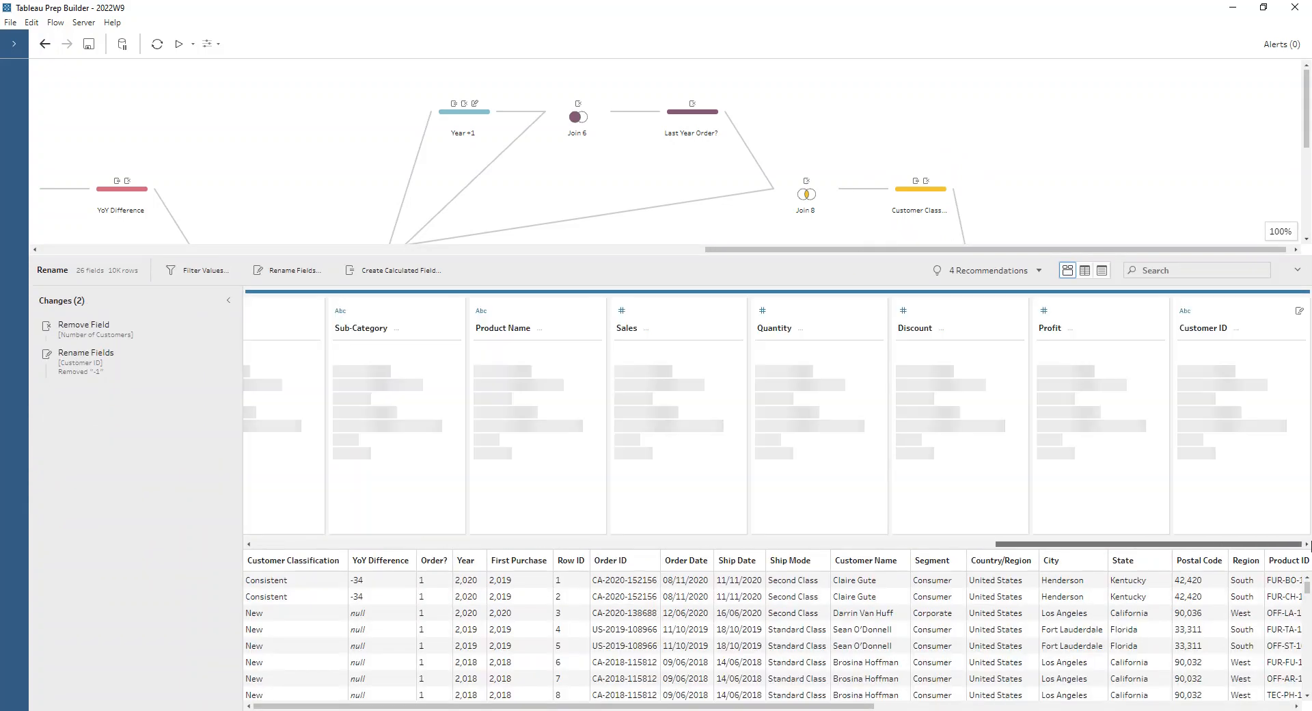
left_click_drag(1094, 544, 728, 546)
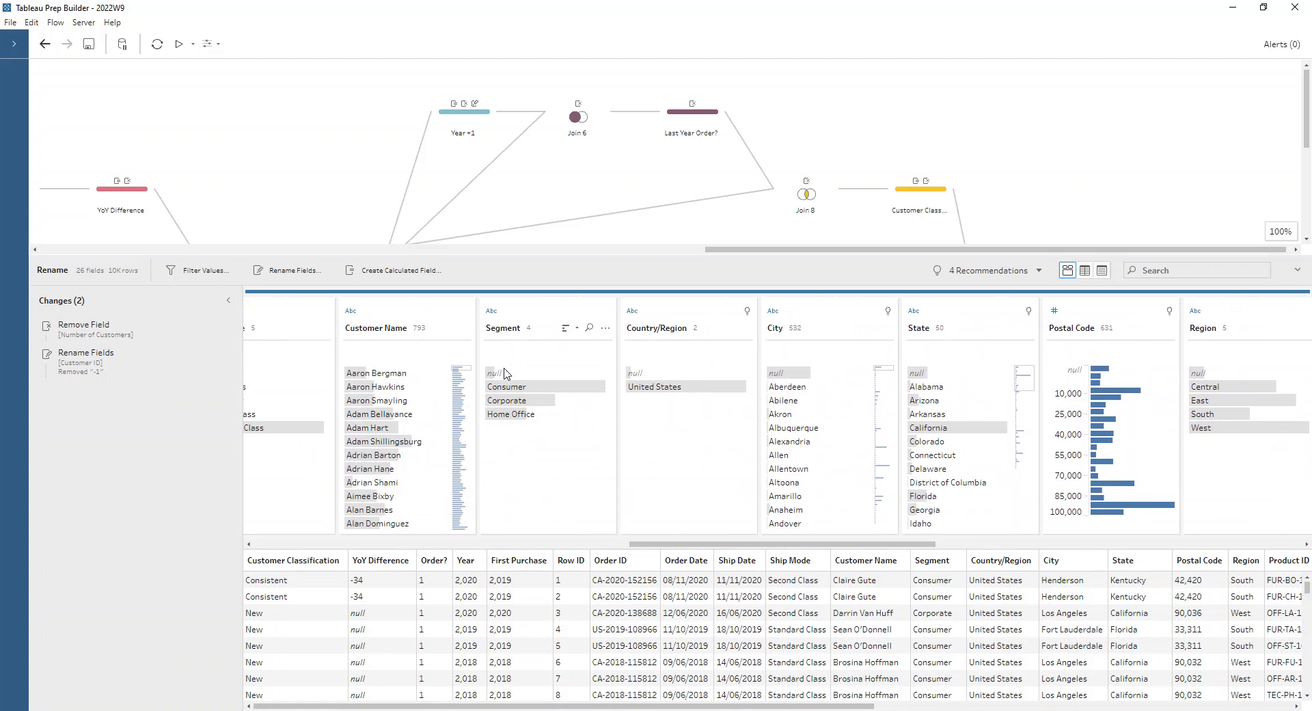
left_click(513, 372)
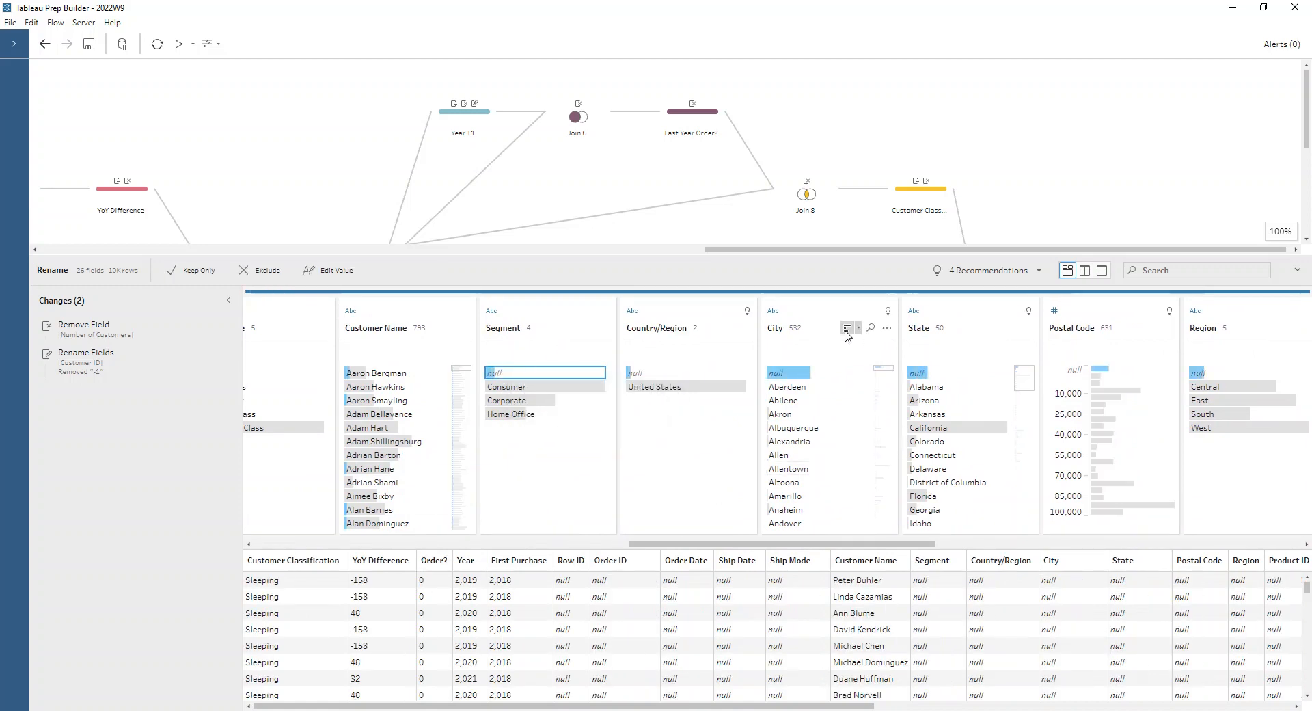
left_click(539, 373)
left_click_drag(830, 544, 1163, 570)
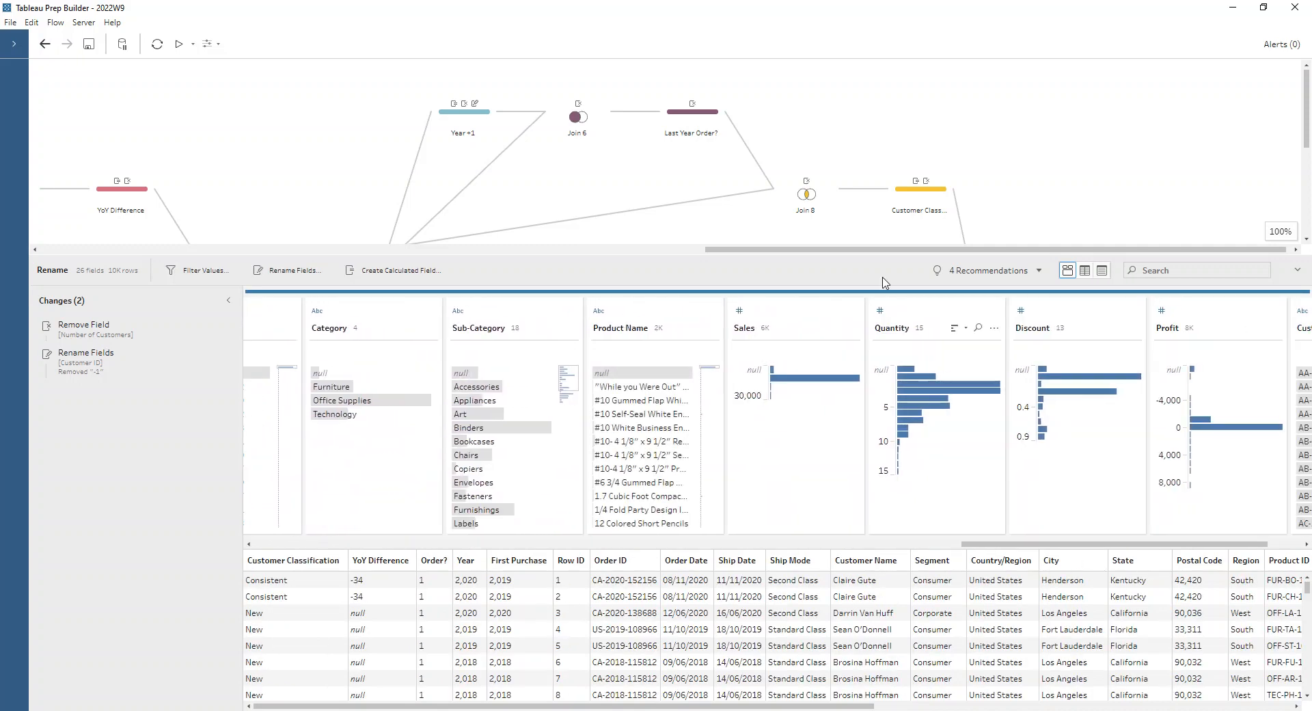
- Survey the complete flow from the Orders input through to Join 10 and Output 2
left_click_drag(835, 257, 835, 421)
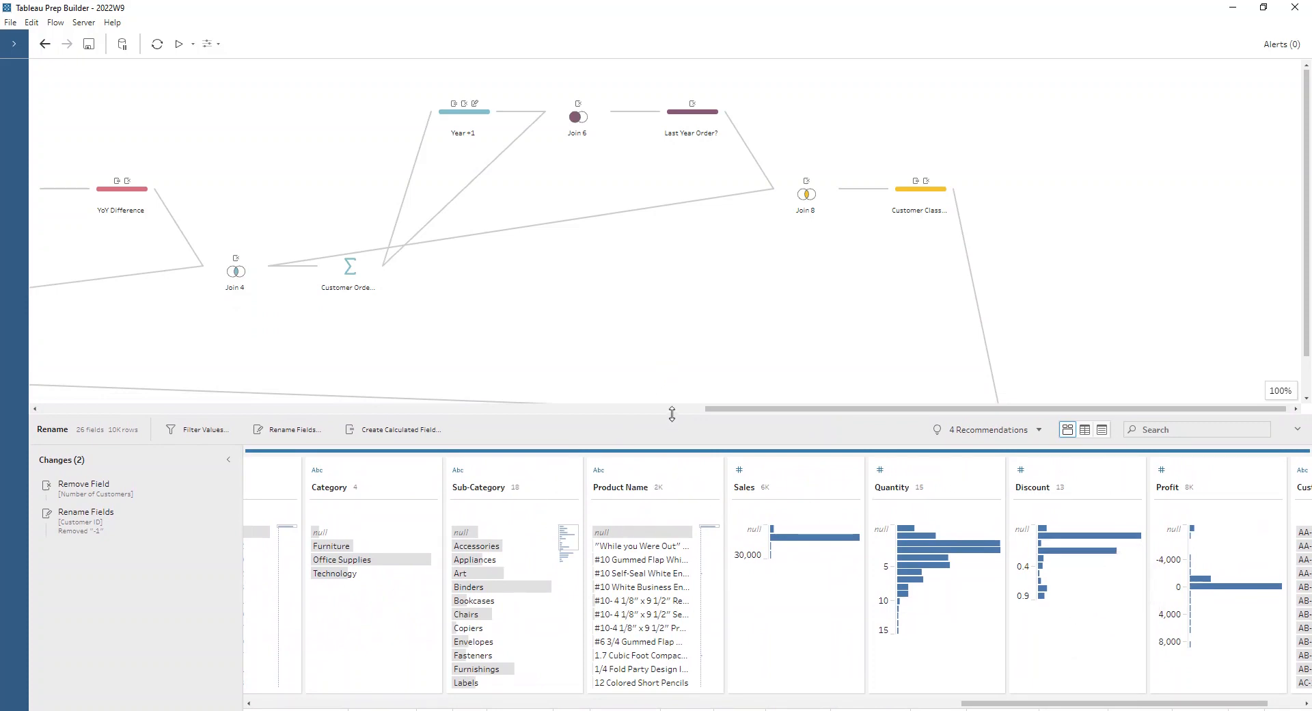
left_click_drag(753, 409, 178, 427)
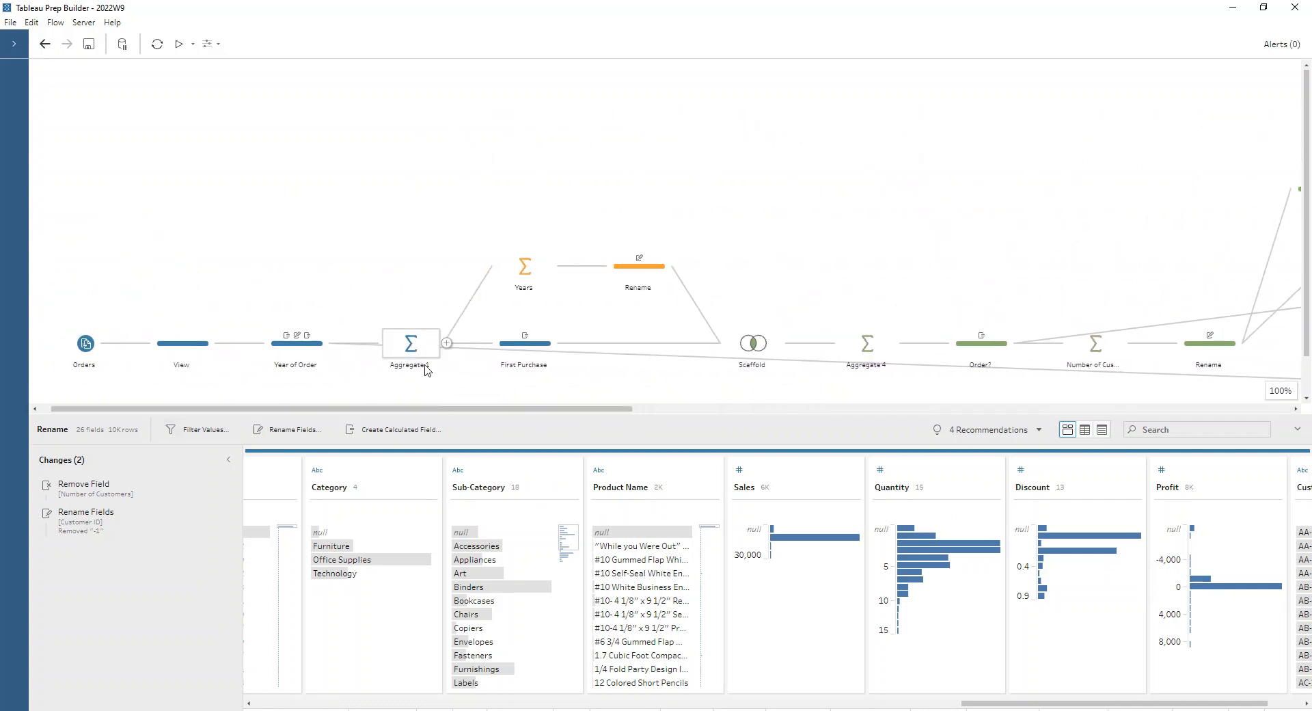
left_click_drag(419, 408, 1135, 473)
scroll(1194, 302, "down", 2)
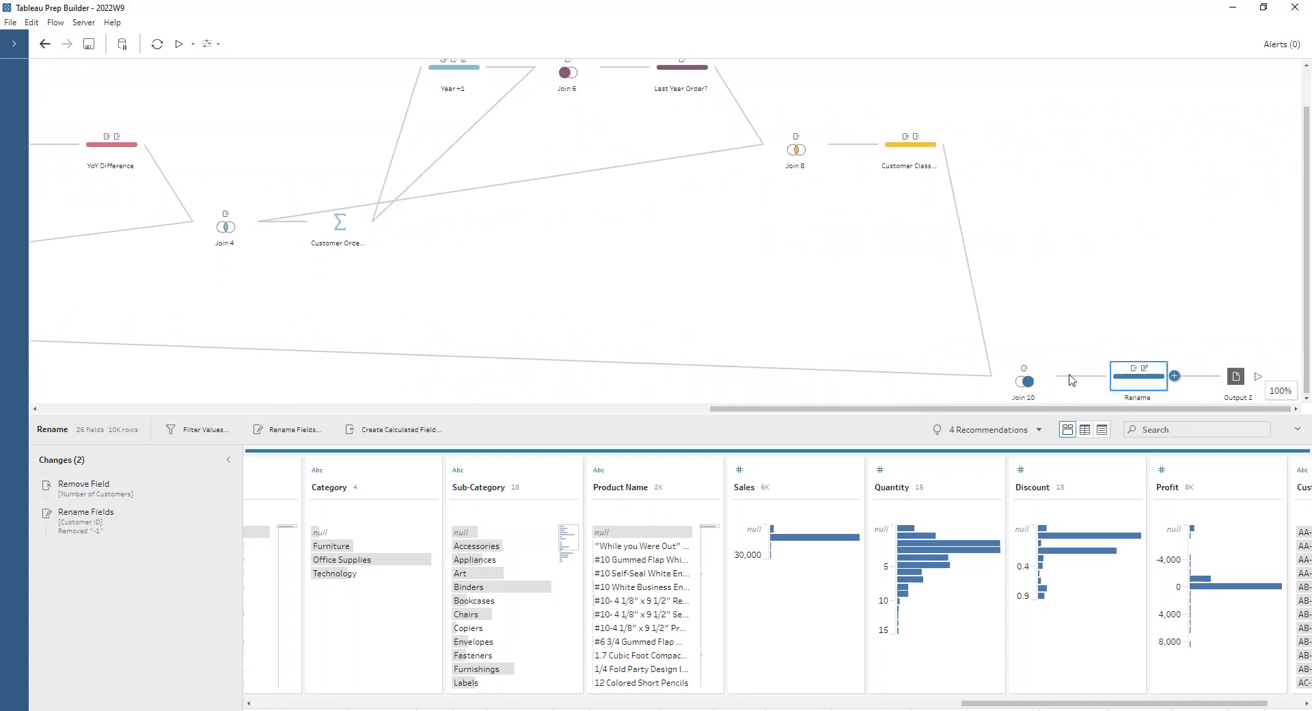